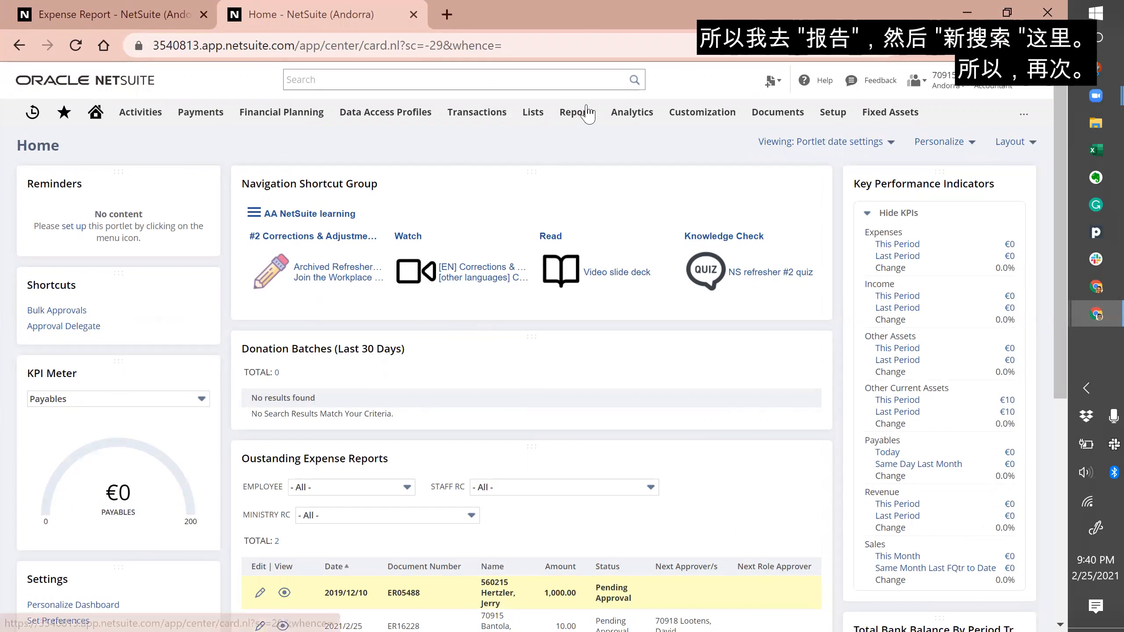
# Step: Start a new search and choose Transaction as the record type to search
pyautogui.moveTo(575, 112)
pyautogui.click(589, 249)
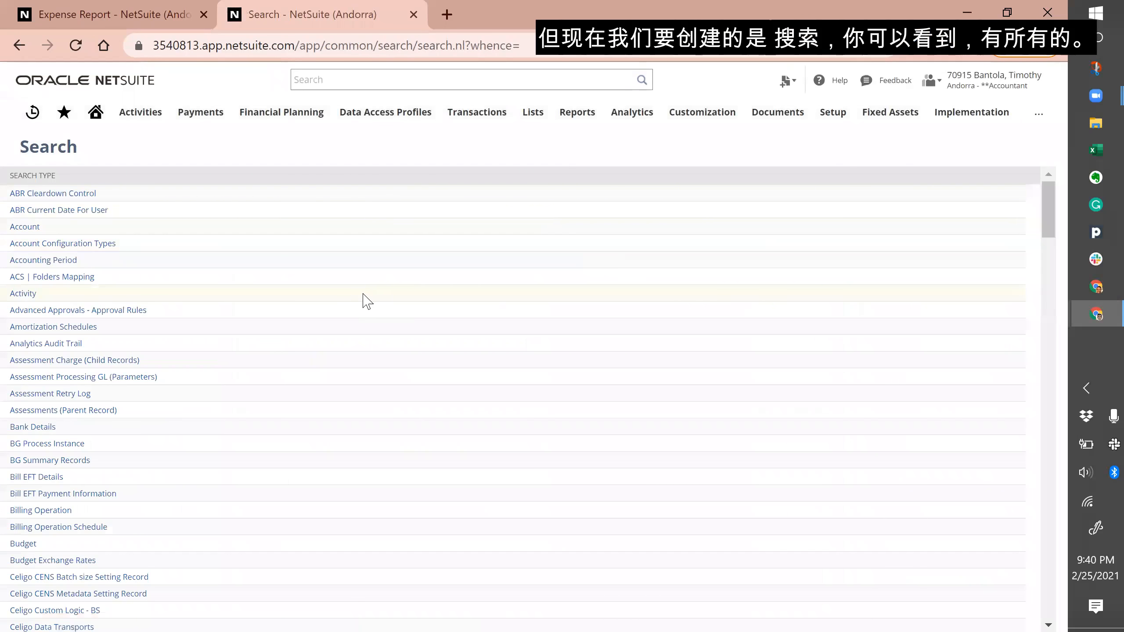
pyautogui.scroll(-3, 396, 355)
pyautogui.scroll(-20, 397, 329)
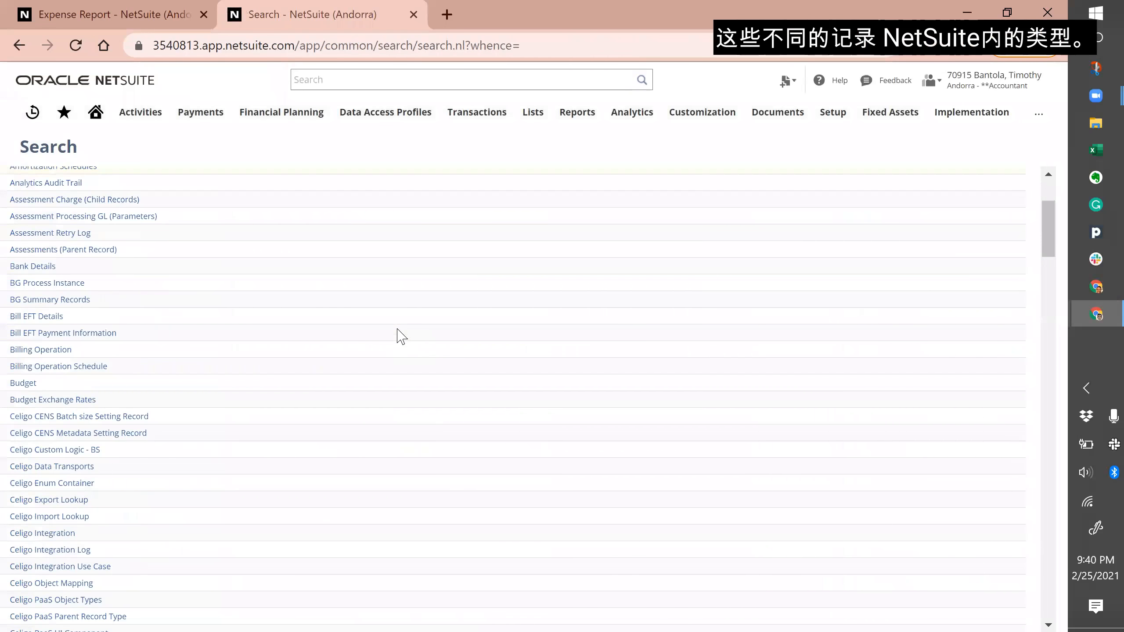
pyautogui.scroll(-18, 397, 329)
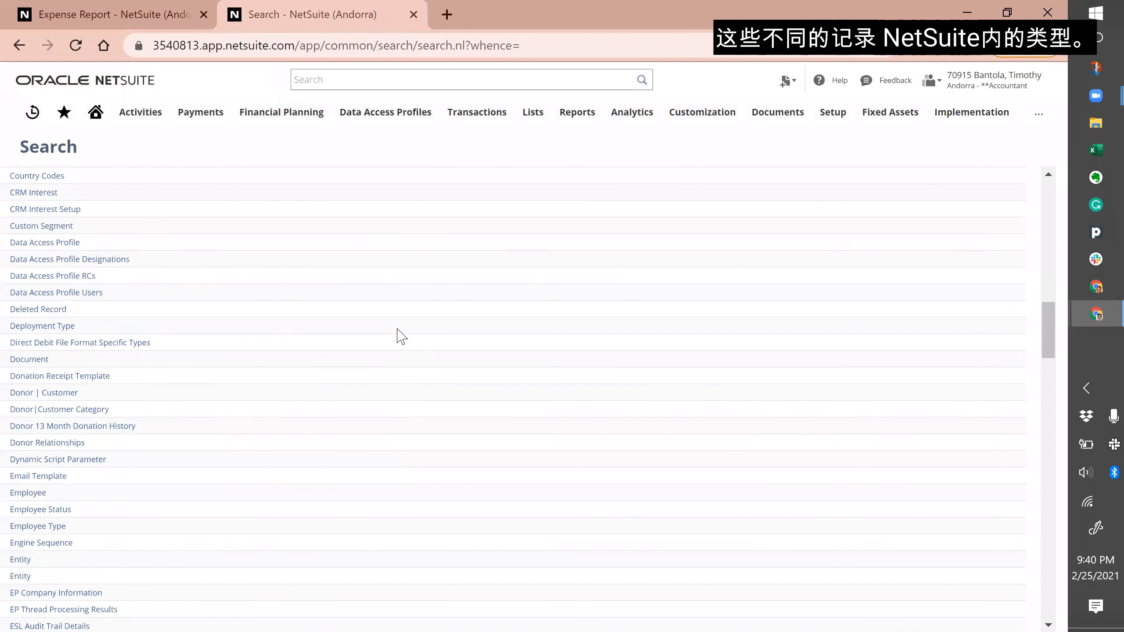
pyautogui.scroll(-14, 397, 329)
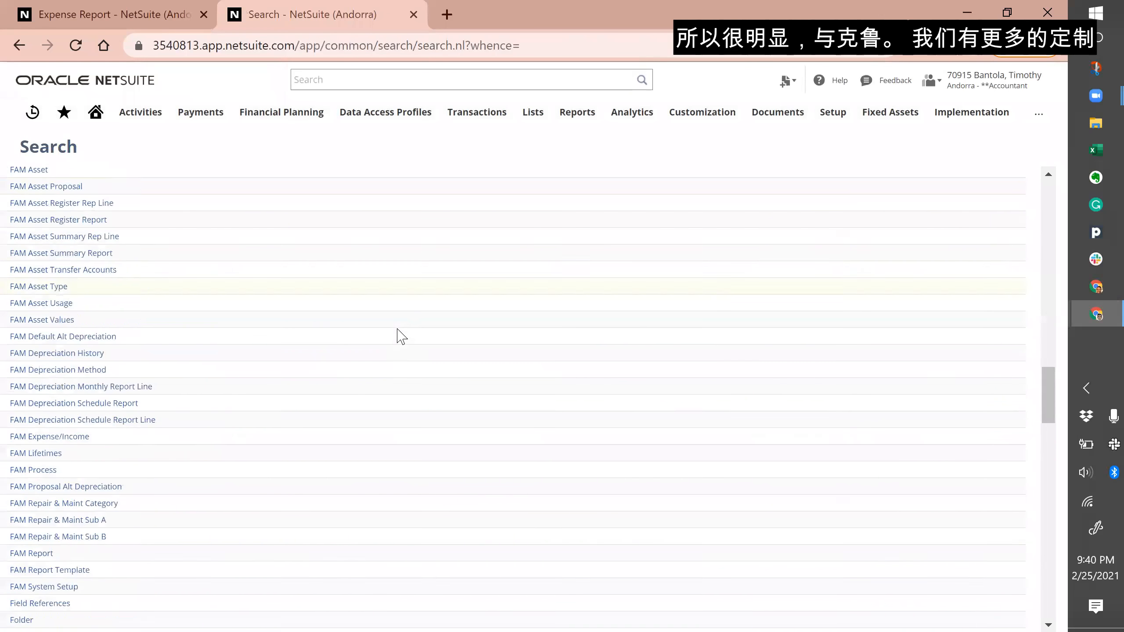
pyautogui.scroll(-4, 401, 336)
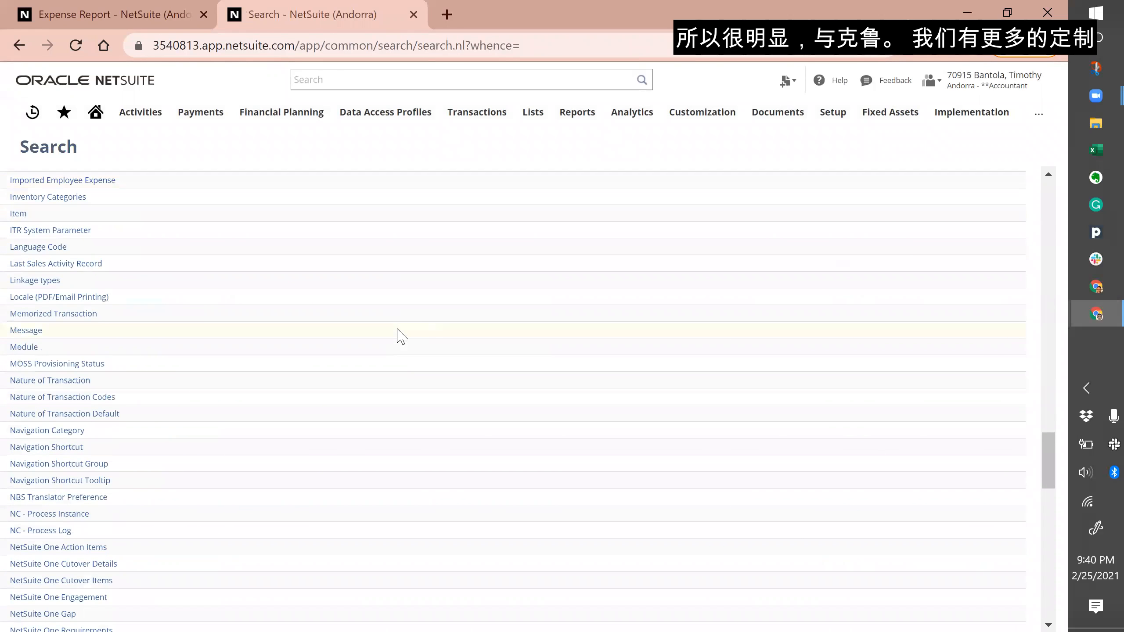
pyautogui.scroll(-4, 401, 337)
pyautogui.scroll(-8, 401, 336)
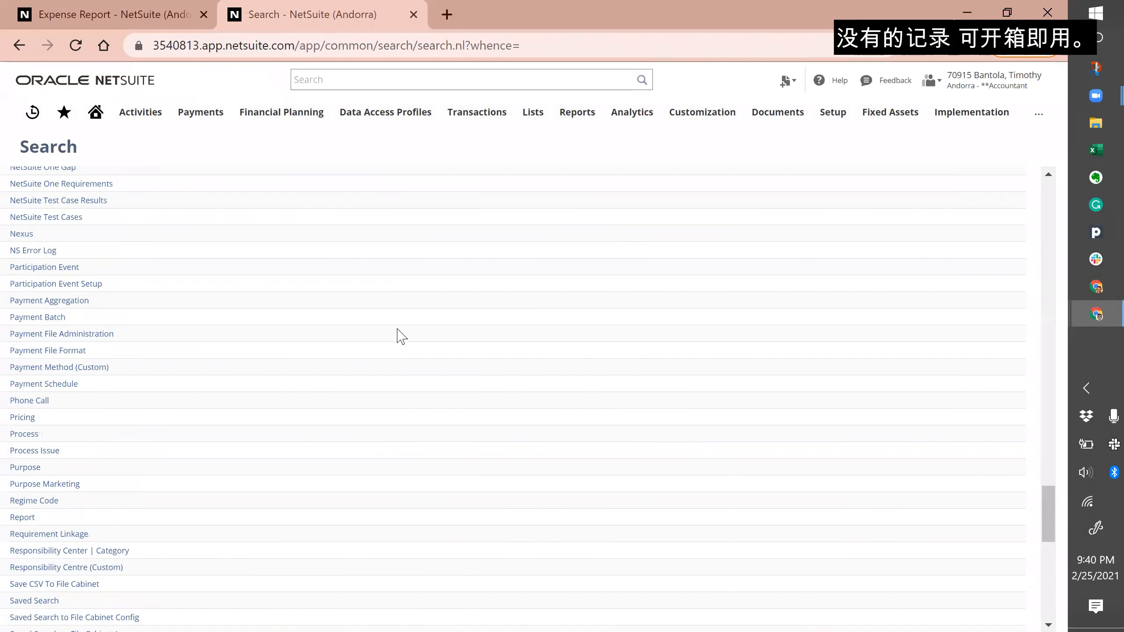
pyautogui.scroll(-8, 401, 337)
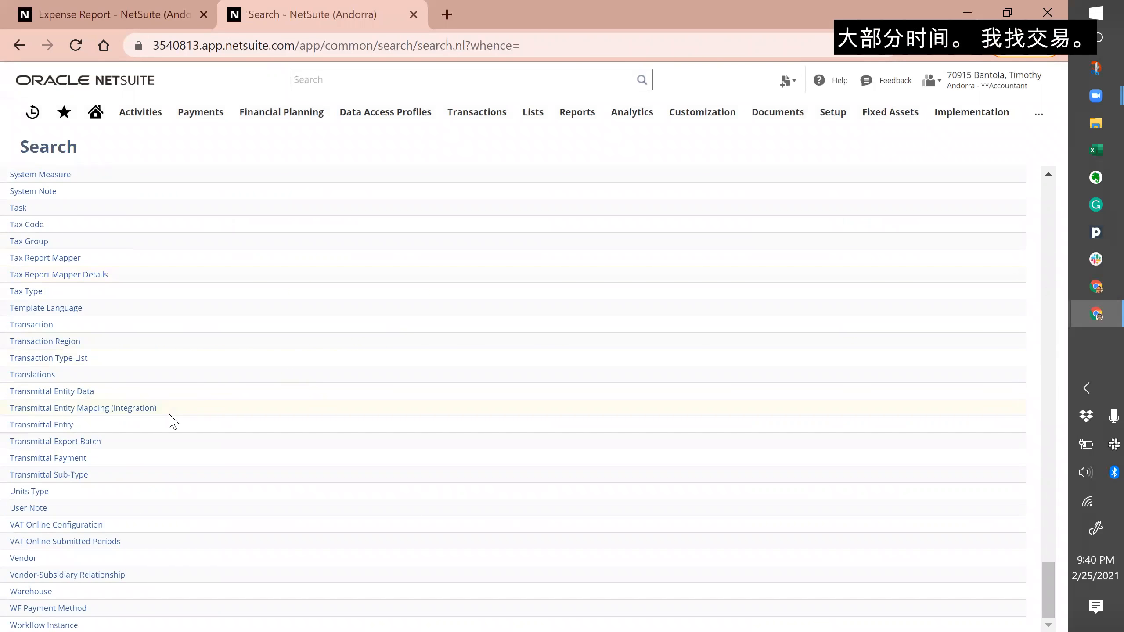
pyautogui.scroll(1, 213, 376)
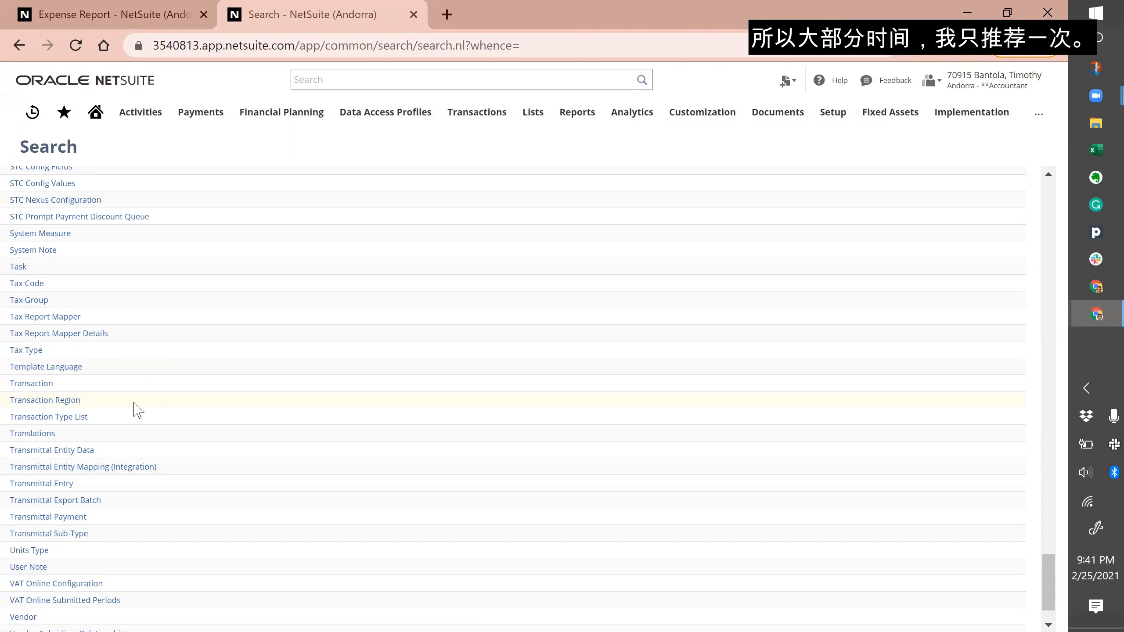
pyautogui.scroll(-1, 138, 409)
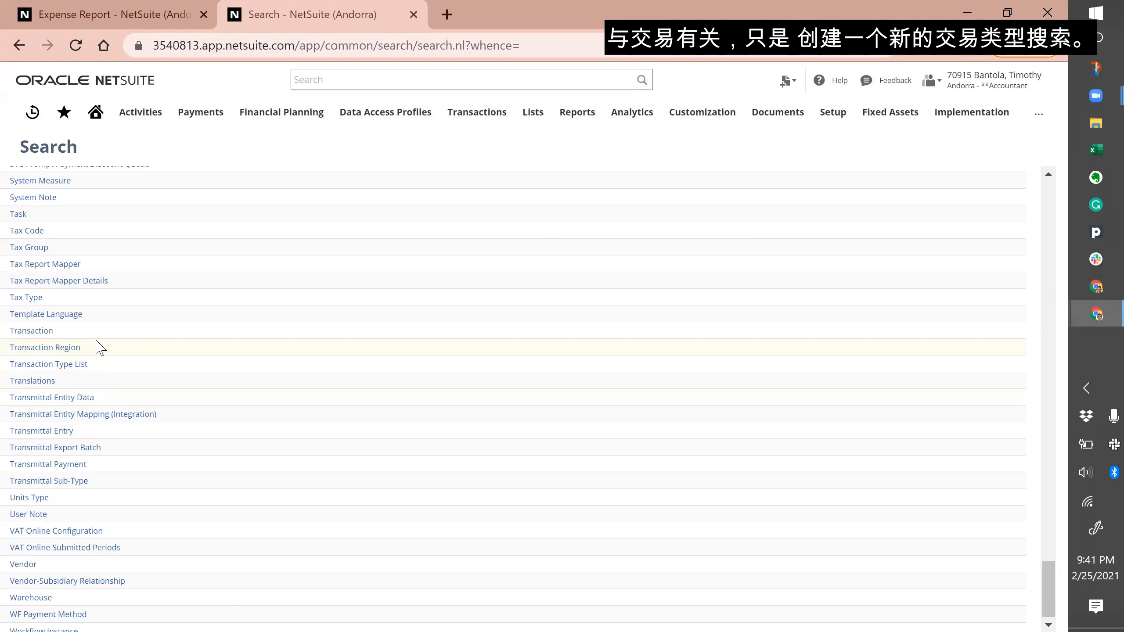
pyautogui.click(41, 332)
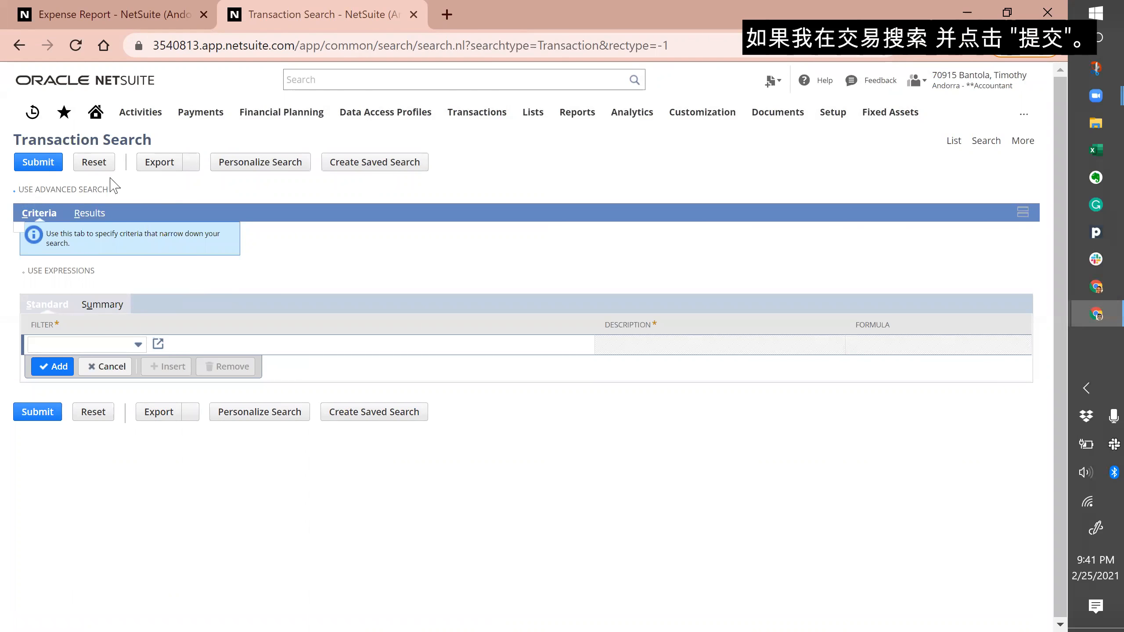
# Step: Run the transaction search without any criteria and review the listed transactions through to the last row
pyautogui.click(39, 163)
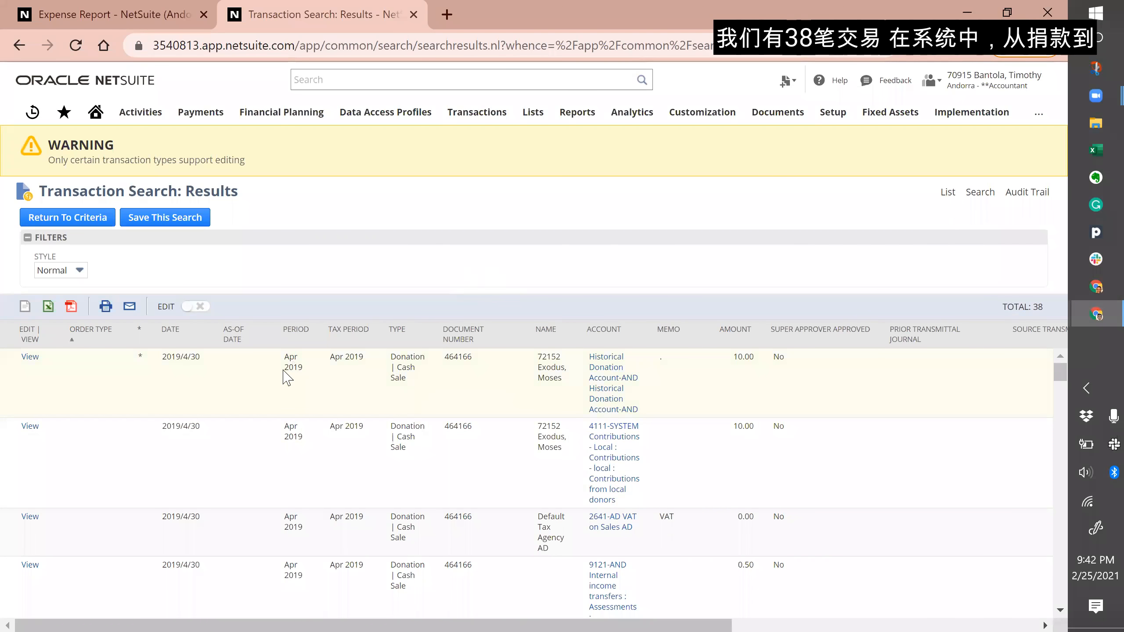
pyautogui.scroll(-3, 293, 412)
pyautogui.scroll(-10, 293, 411)
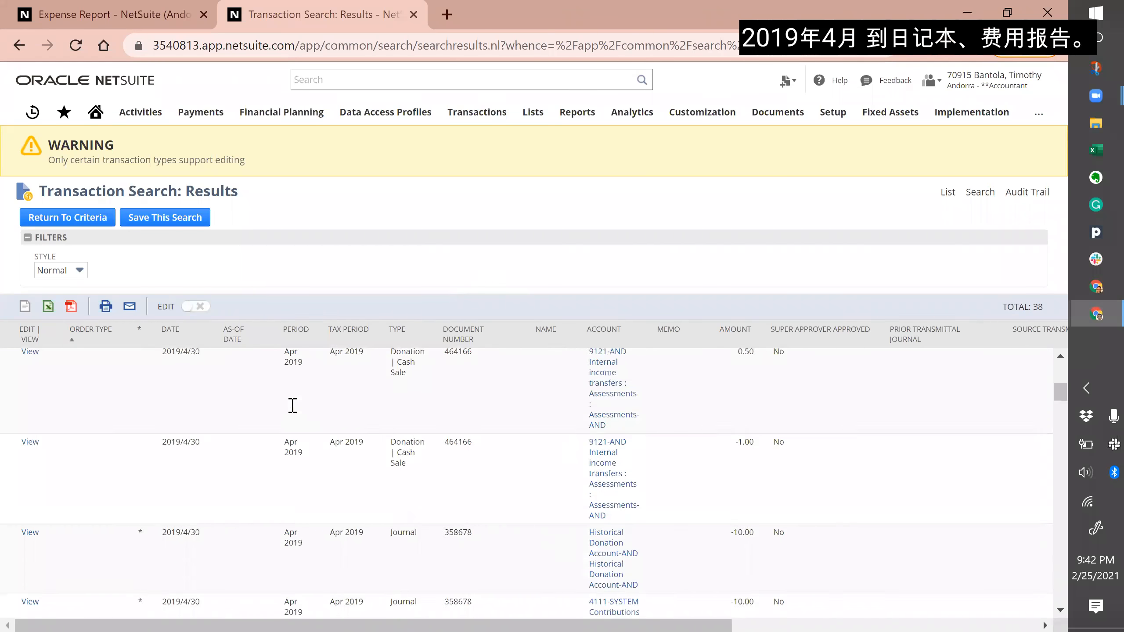
pyautogui.scroll(-15, 349, 481)
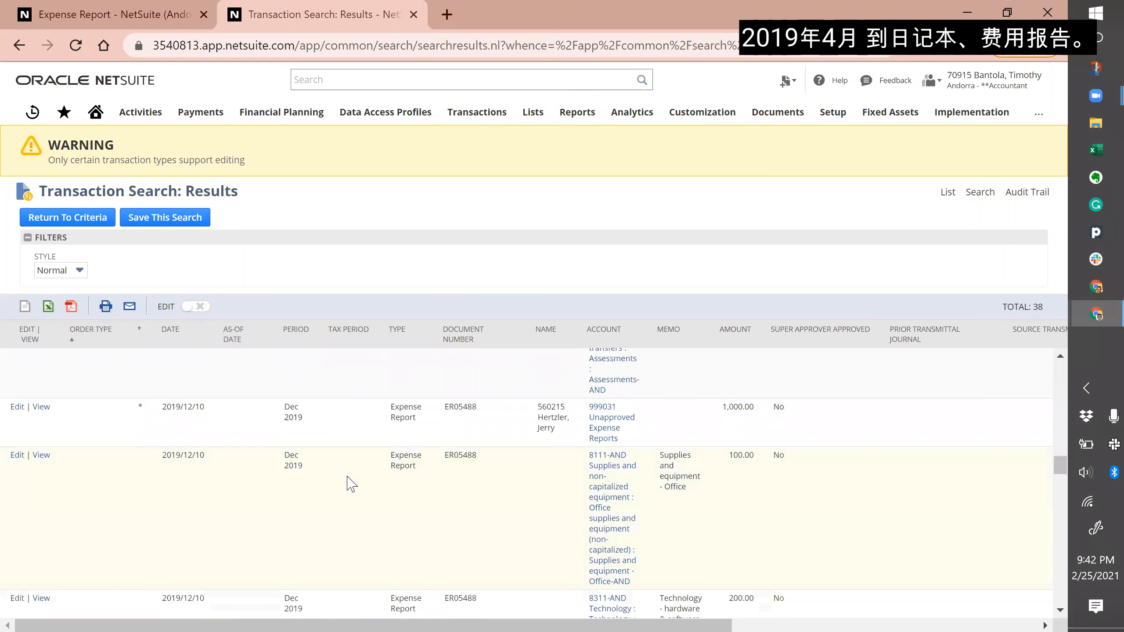
pyautogui.scroll(-5, 349, 482)
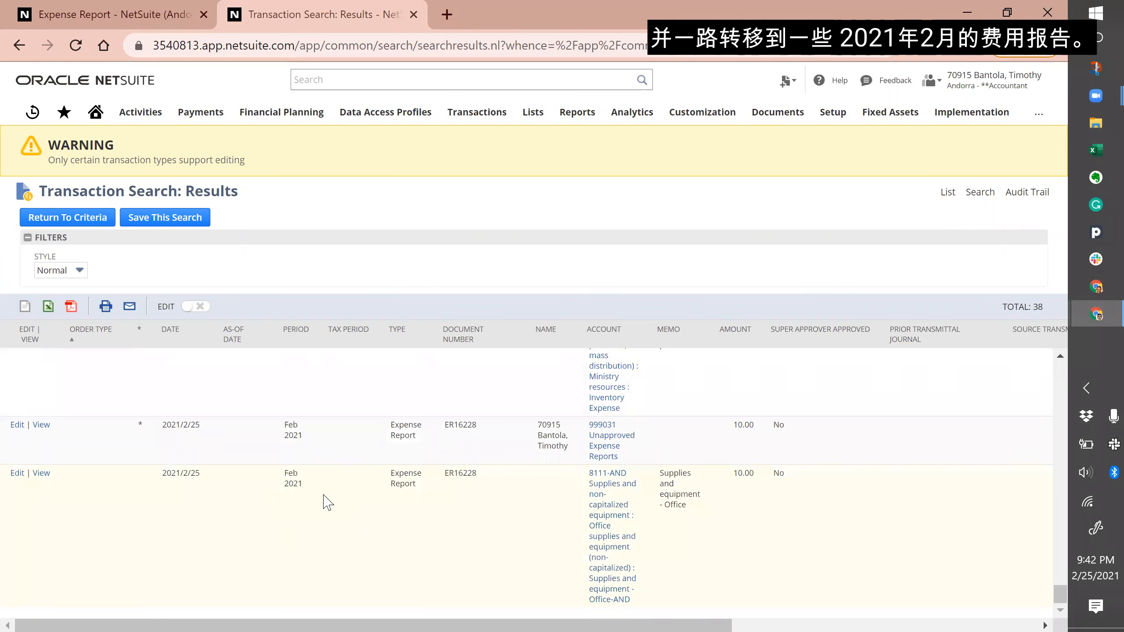
# Step: Return to the search criteria and start creating a saved search from the transaction search
pyautogui.click(74, 219)
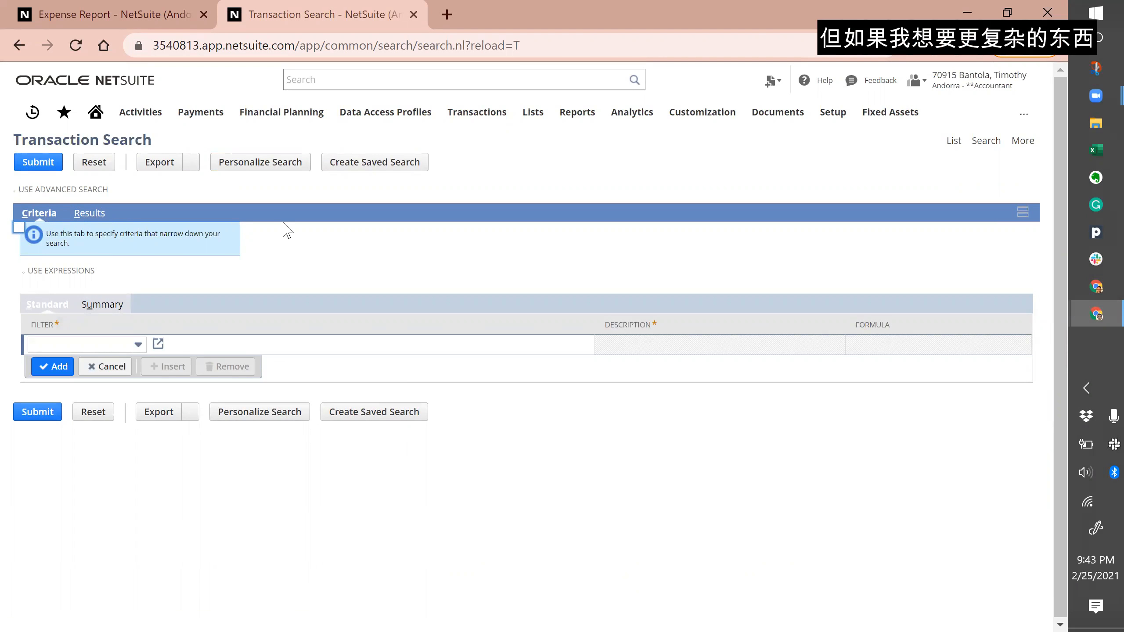
pyautogui.click(369, 174)
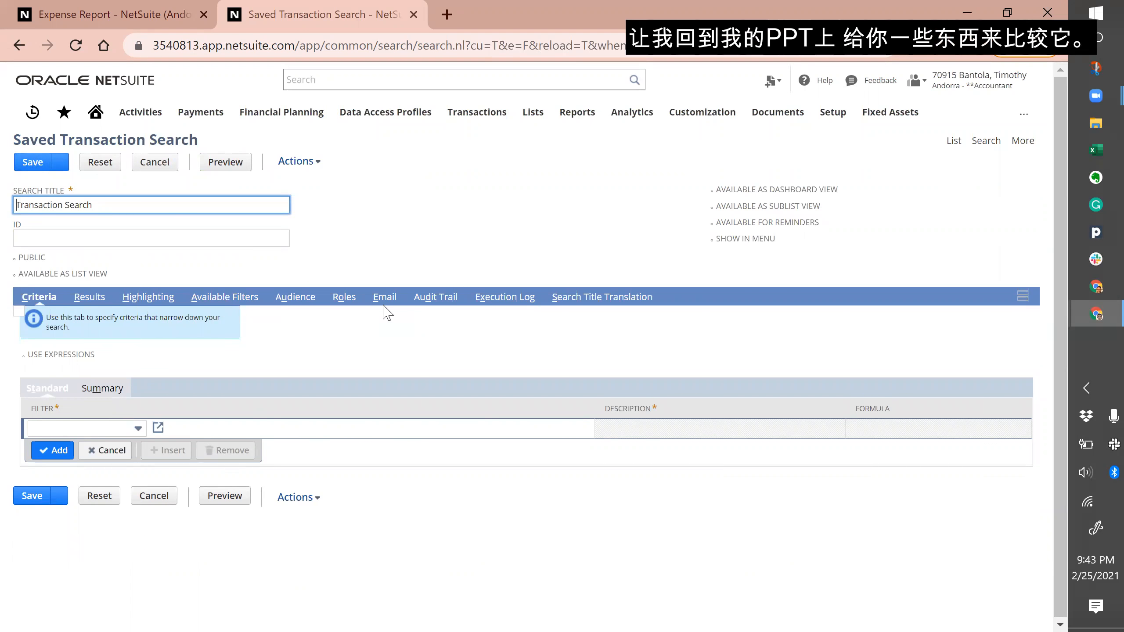
# Step: Switch to the Google Slides presentation, examine slide 10 on the Saved Account Search options, and return to NetSuite
pyautogui.hotkey('alt', 'Tab')
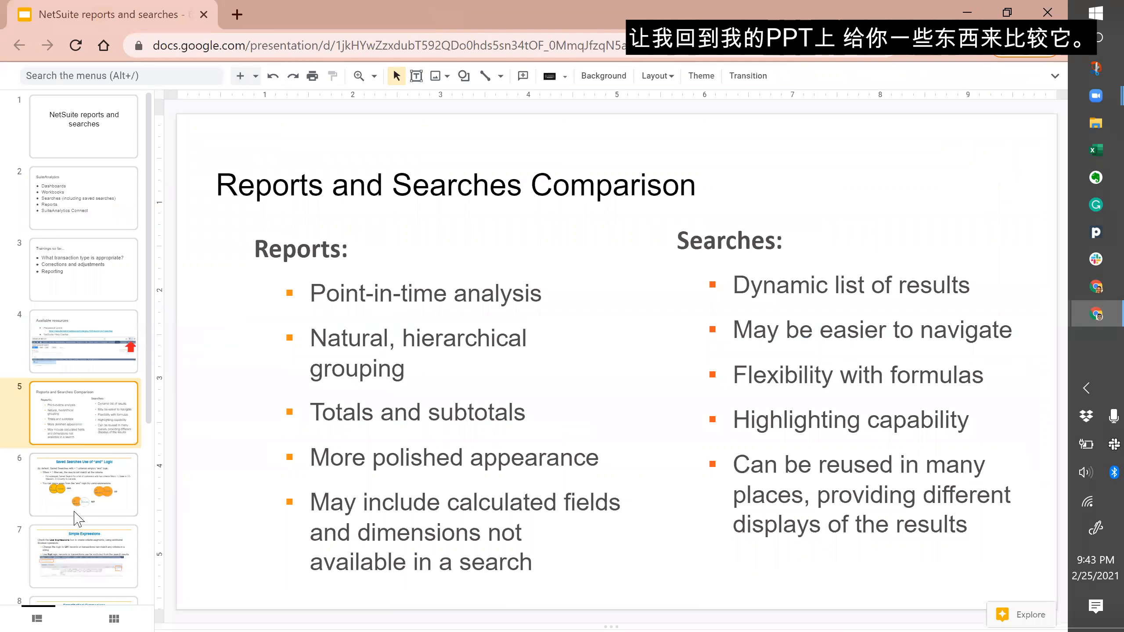
pyautogui.scroll(-3, 92, 409)
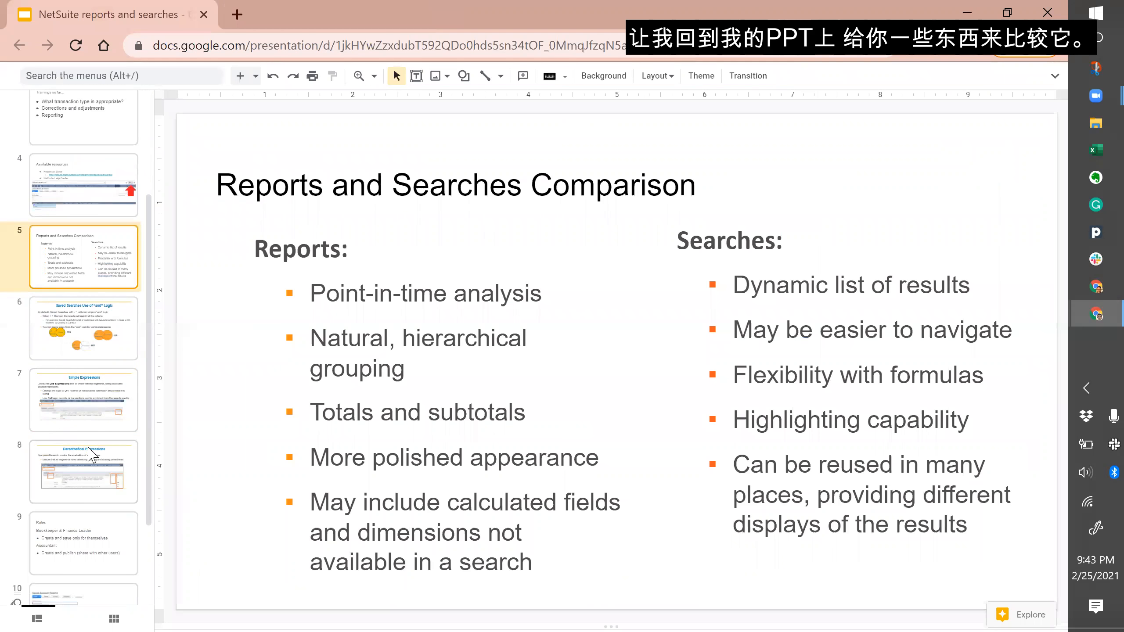
pyautogui.scroll(-3, 91, 453)
pyautogui.click(80, 491)
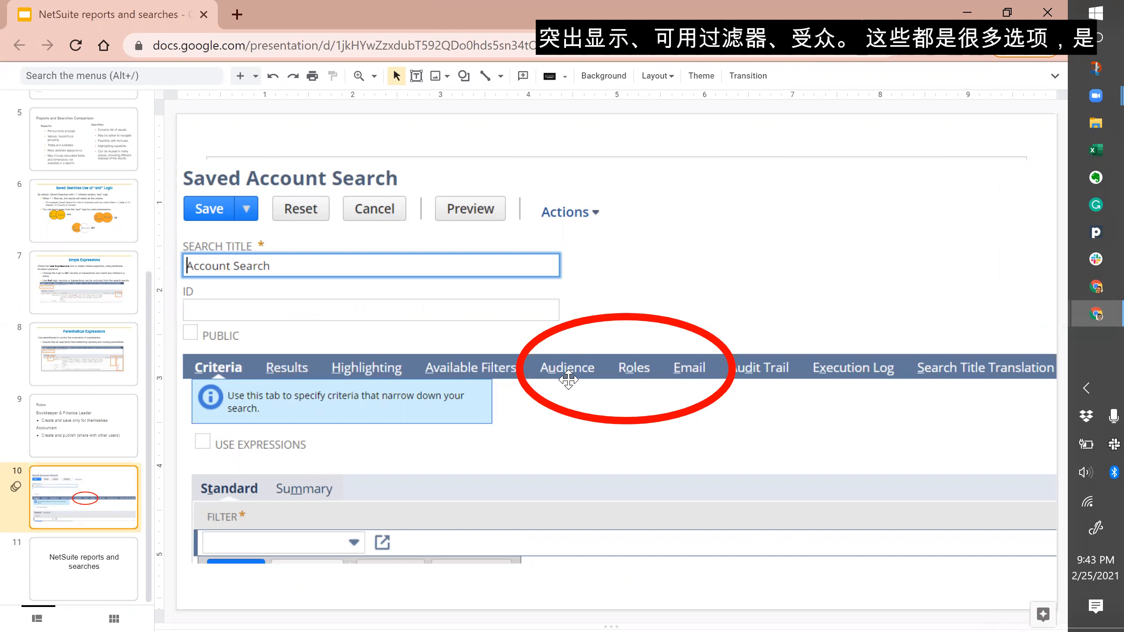
pyautogui.hotkey('alt', 'Tab')
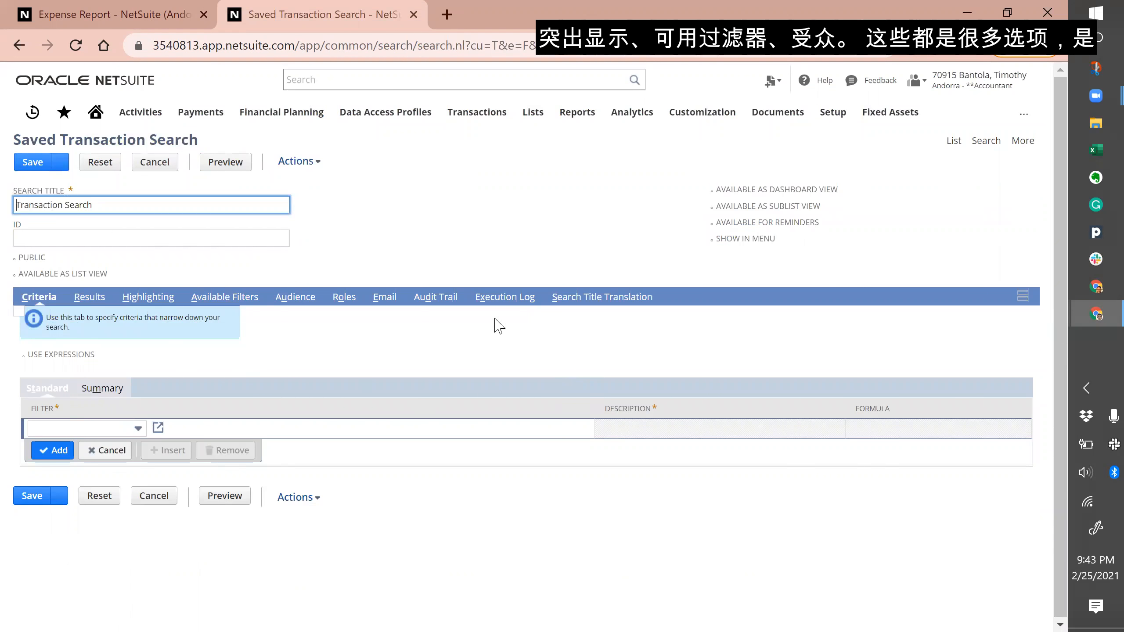
# Step: Review the saved search's Audience, Roles and Email settings, then go back to its Criteria
pyautogui.moveTo(1008, 80)
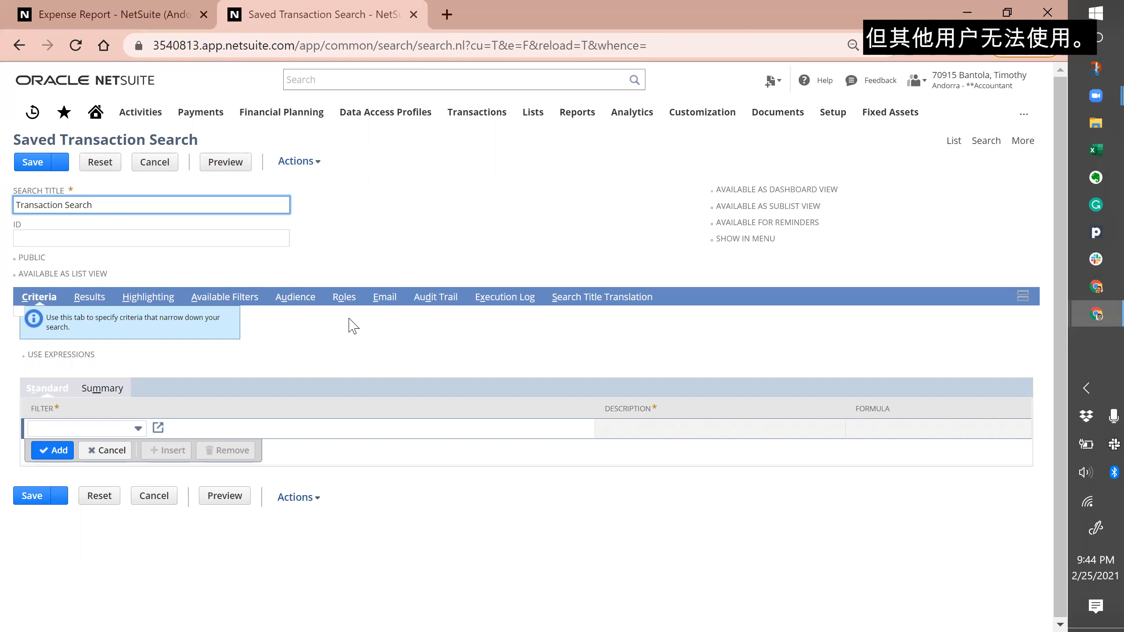
pyautogui.moveTo(994, 98)
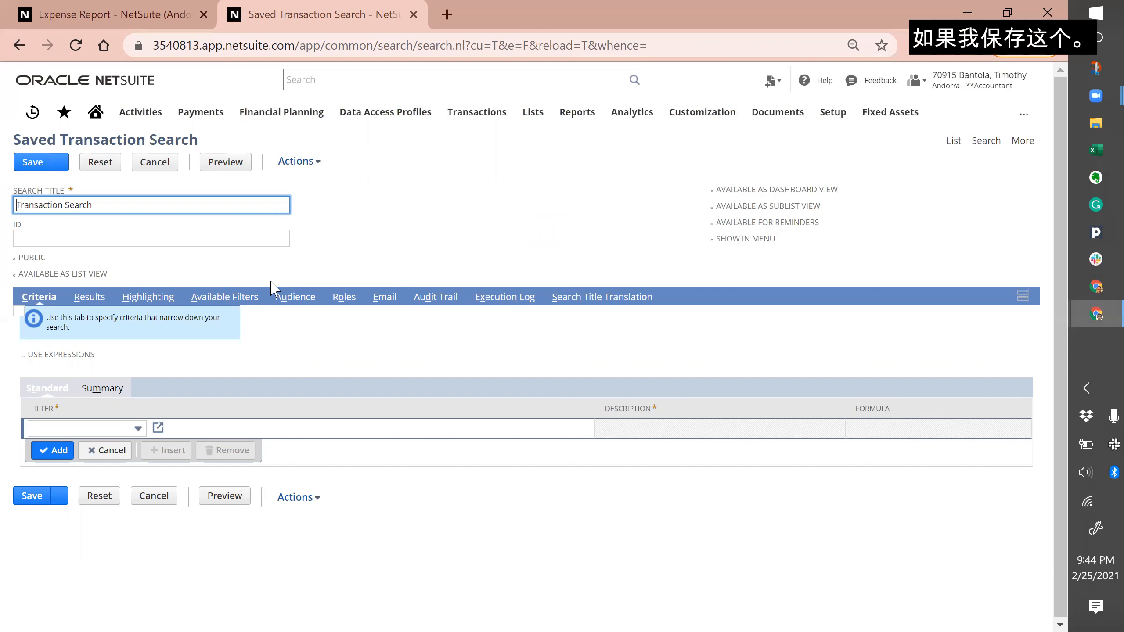
pyautogui.click(294, 306)
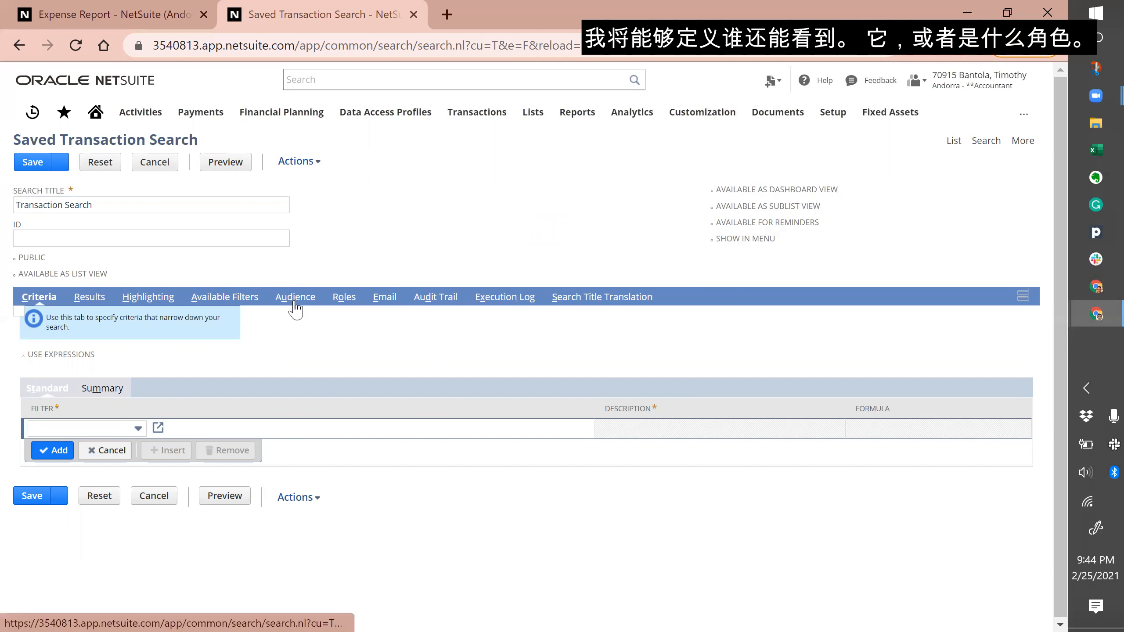
pyautogui.click(352, 298)
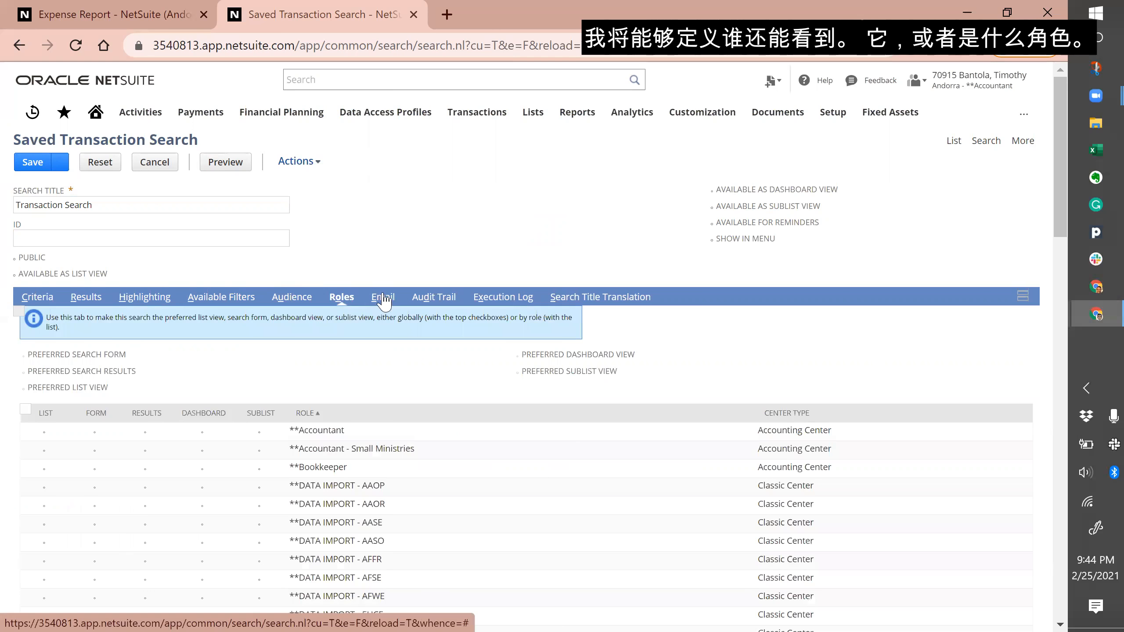
pyautogui.click(383, 299)
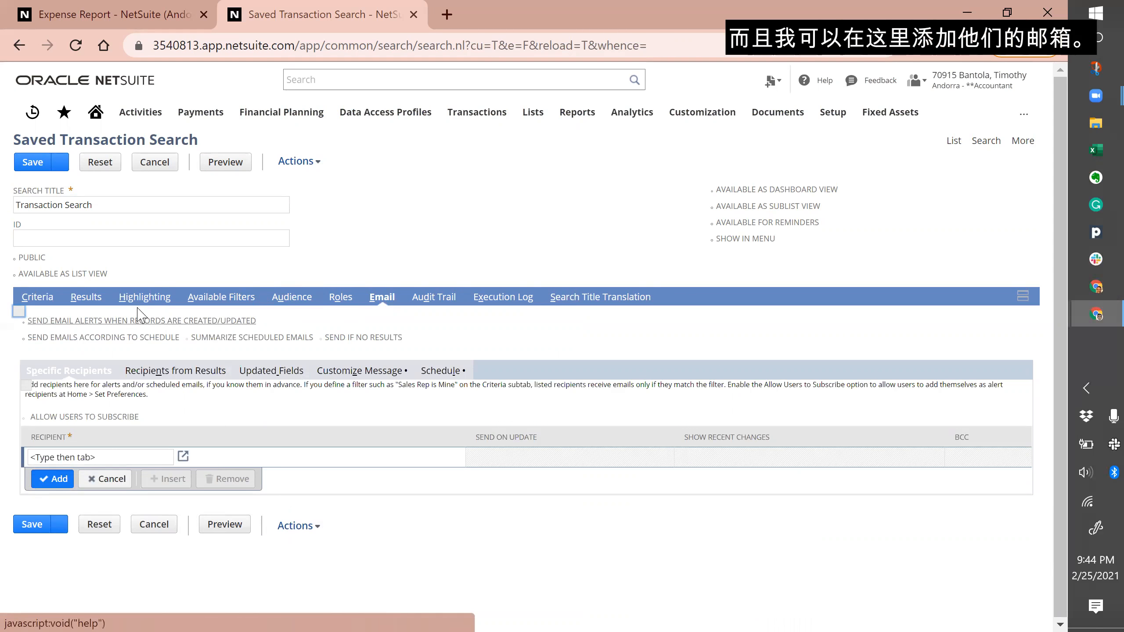
pyautogui.click(33, 303)
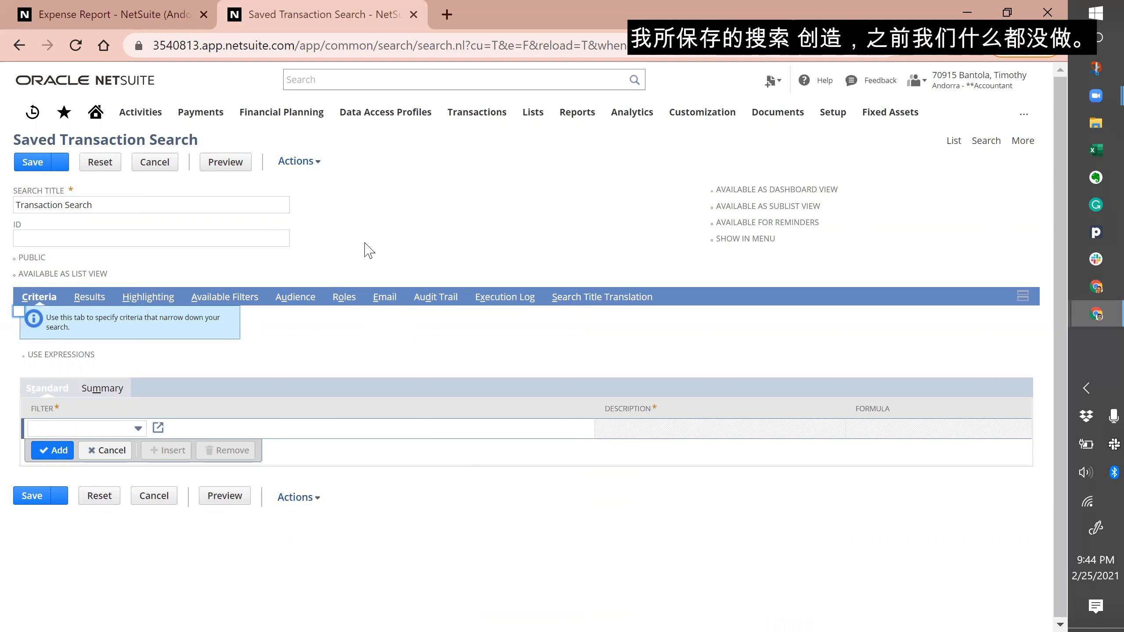
pyautogui.click(88, 429)
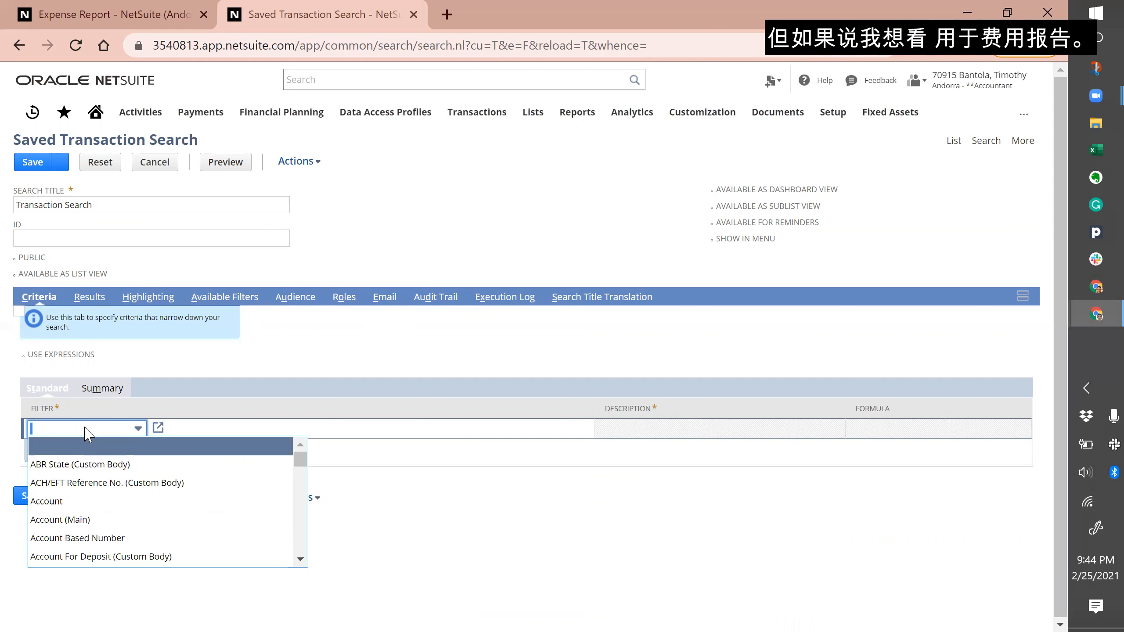
pyautogui.write('type')
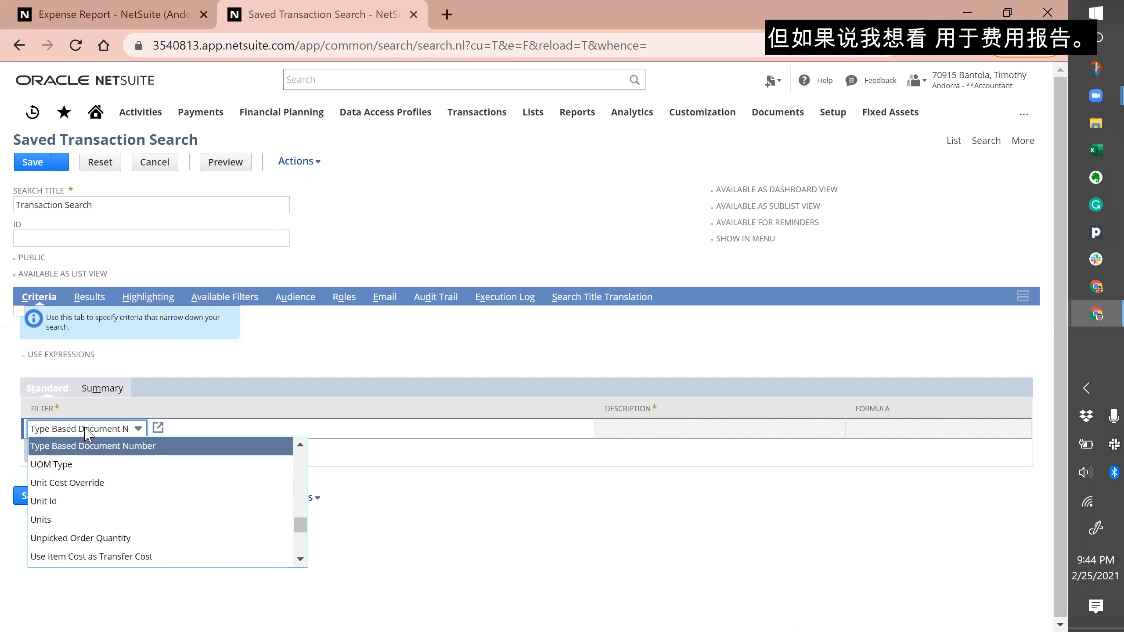
pyautogui.press('Return')
pyautogui.click(424, 222)
# Step: Add a Type filter to the saved search criteria, set to any of Expense Report
pyautogui.click(101, 429)
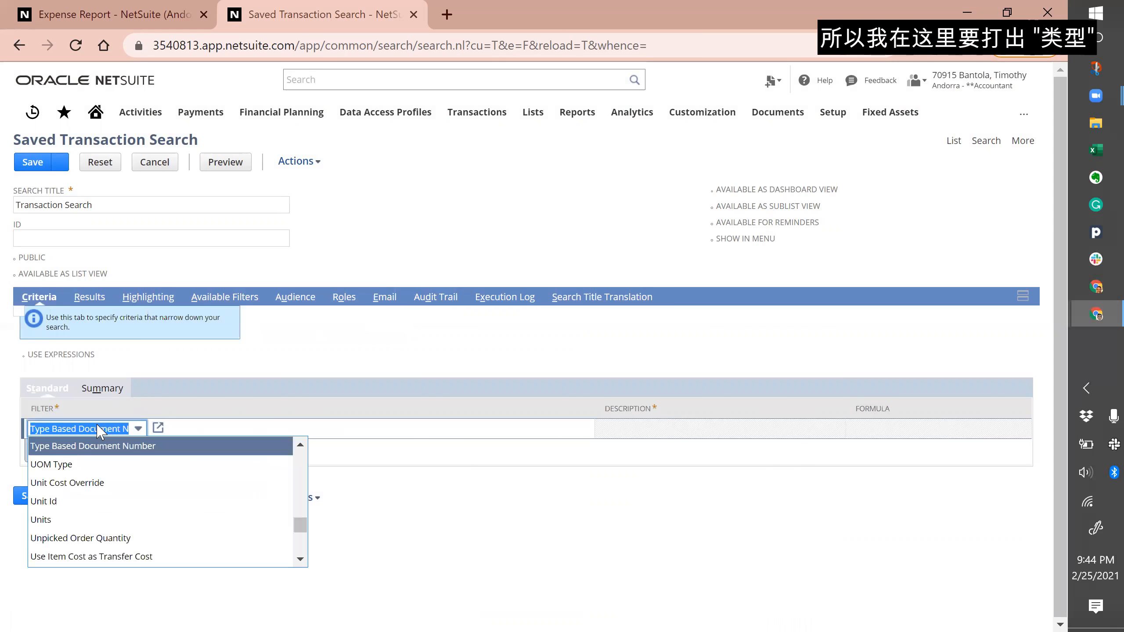
pyautogui.write('Type')
pyautogui.press('Return')
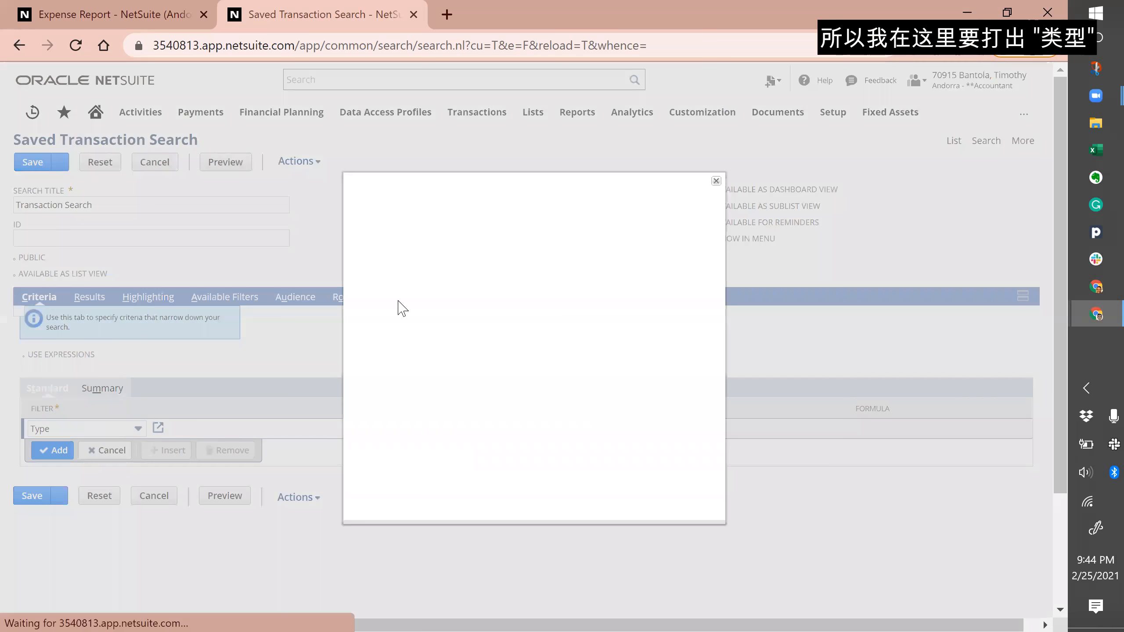
pyautogui.write('expense')
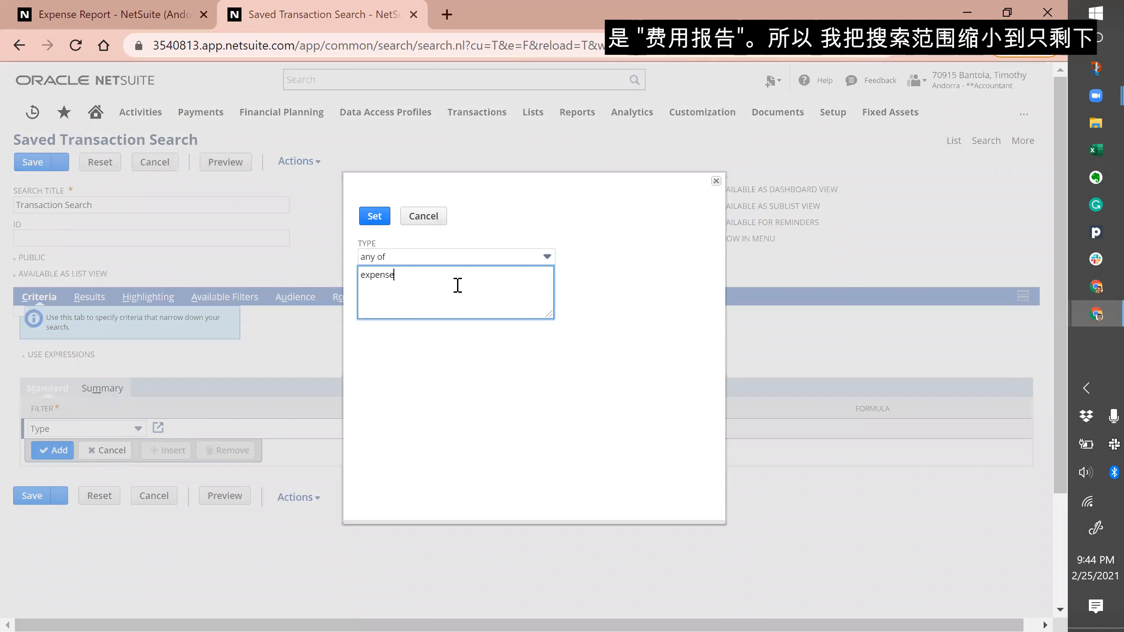
pyautogui.write(' report')
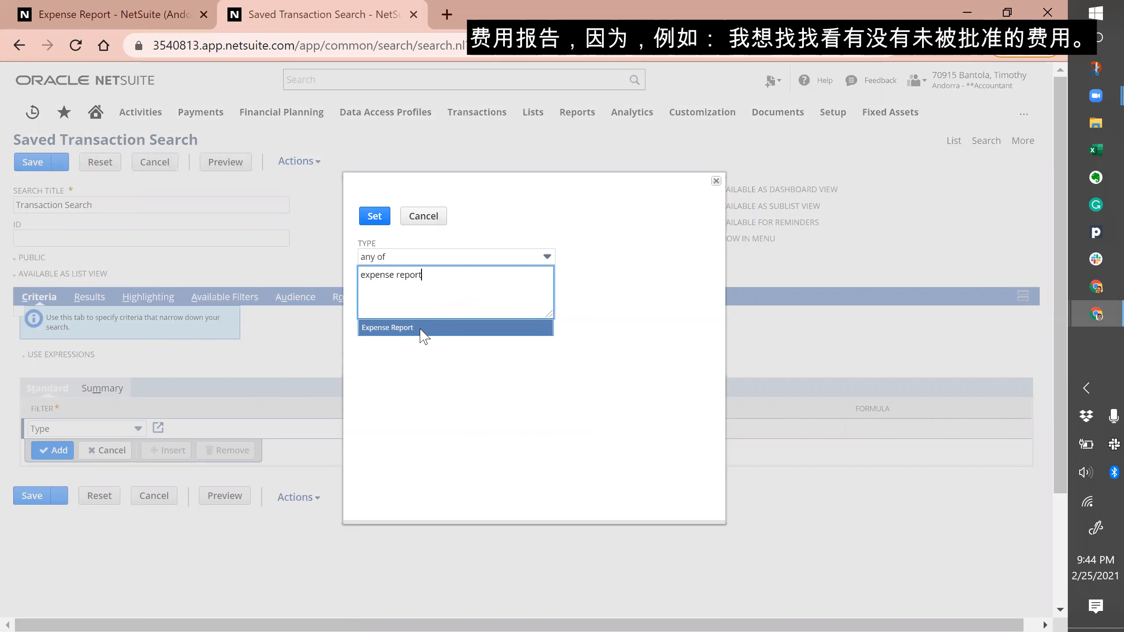
pyautogui.click(419, 329)
pyautogui.click(374, 217)
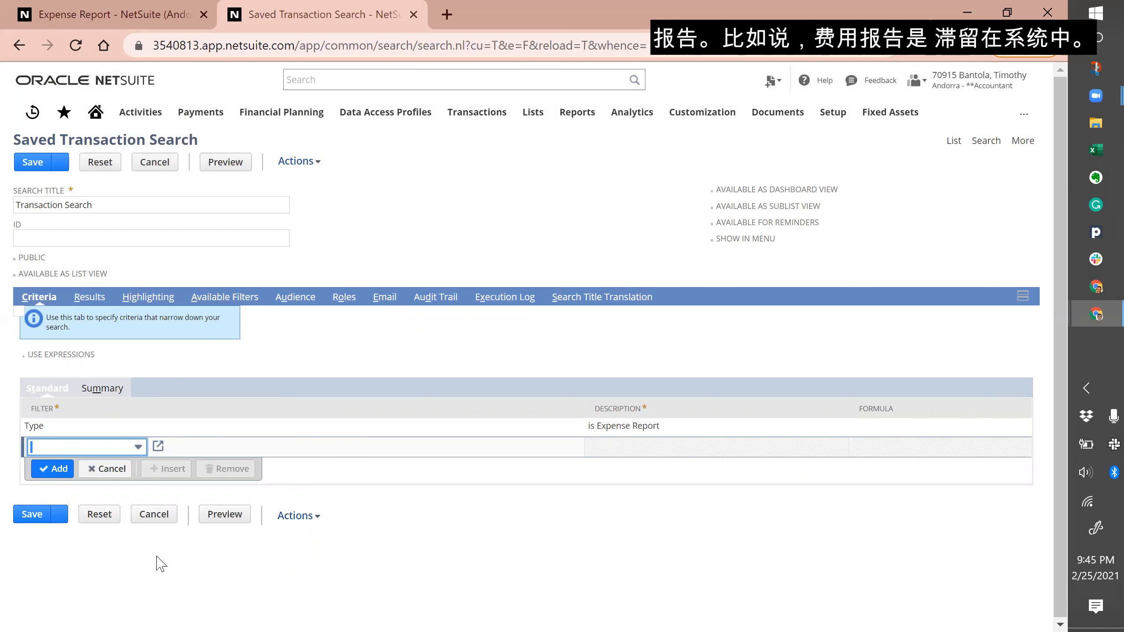
# Step: Add an Approval Status filter to the saved search criteria, set to any of Pending Approval
pyautogui.write('approval s')
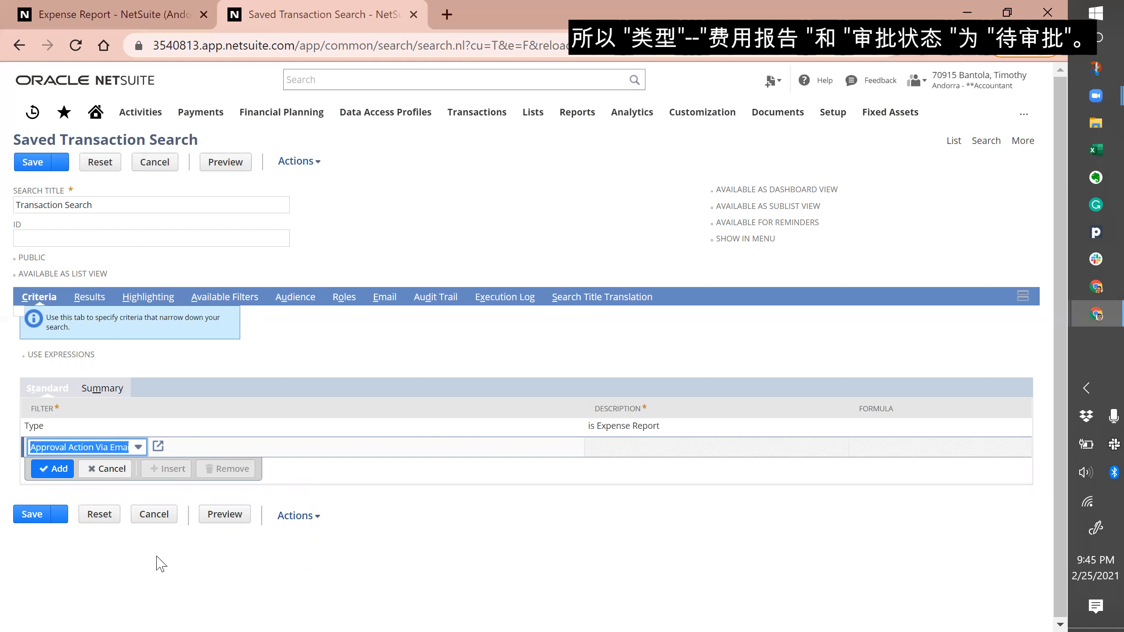
pyautogui.press('Tab')
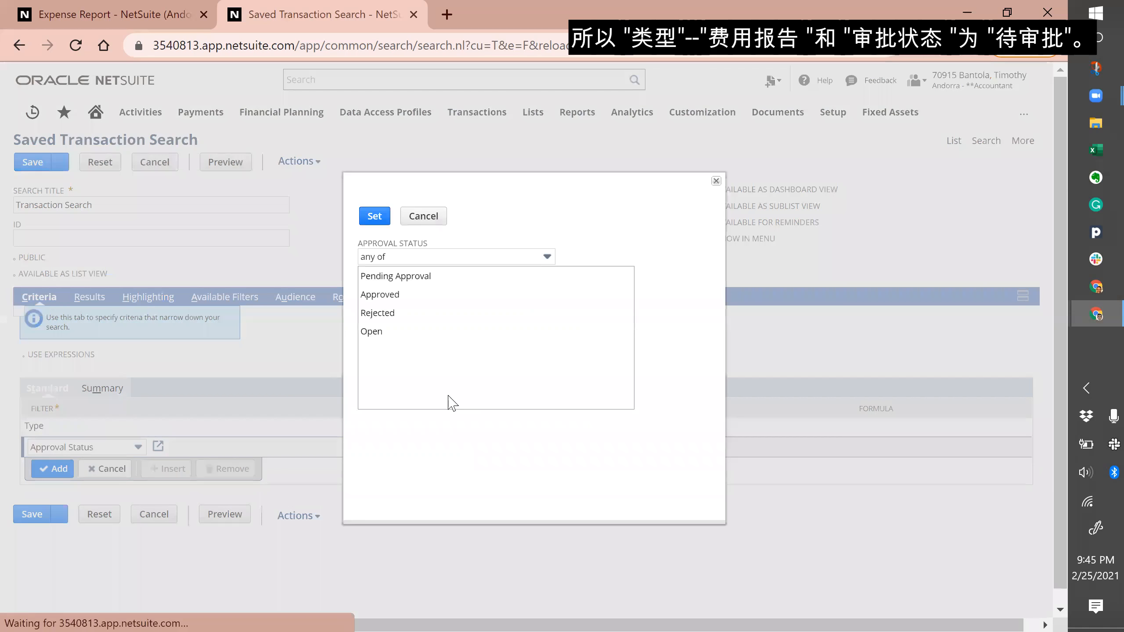
pyautogui.click(425, 278)
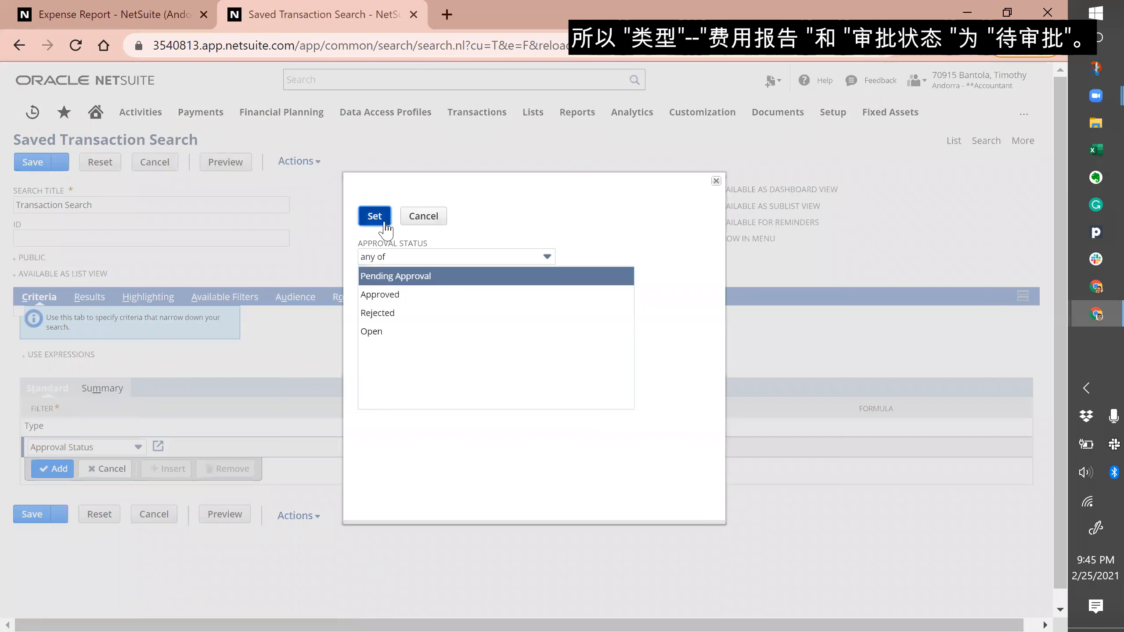
pyautogui.click(376, 219)
# Step: Preview the saved search, collapse the results filters and look through the listed expense report lines
pyautogui.click(230, 164)
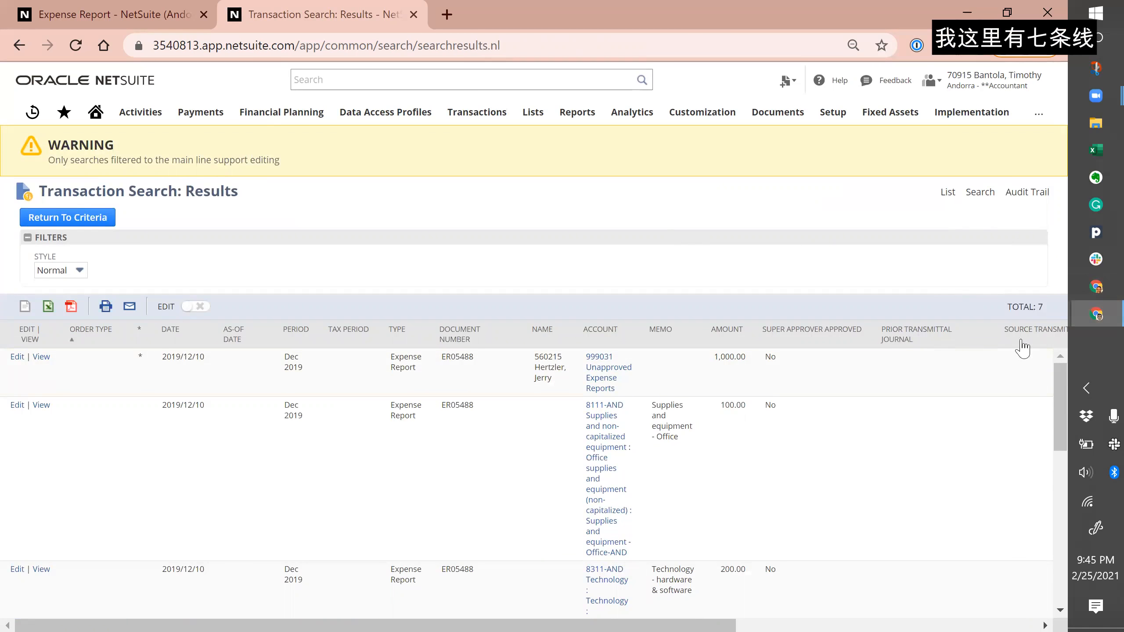
pyautogui.scroll(-1, 461, 554)
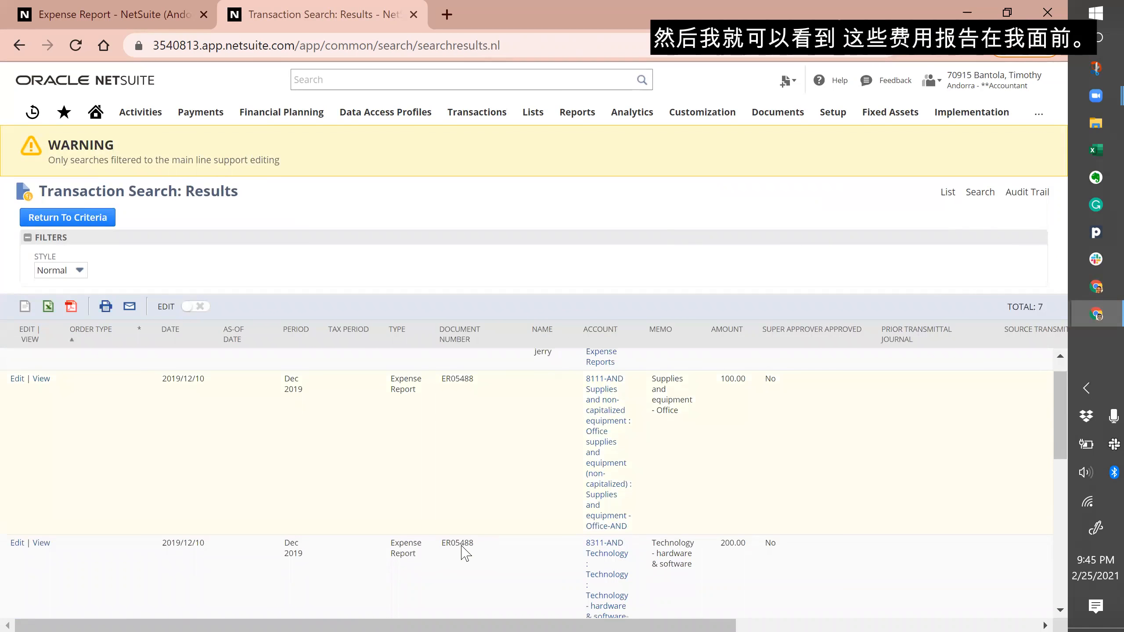
pyautogui.click(28, 238)
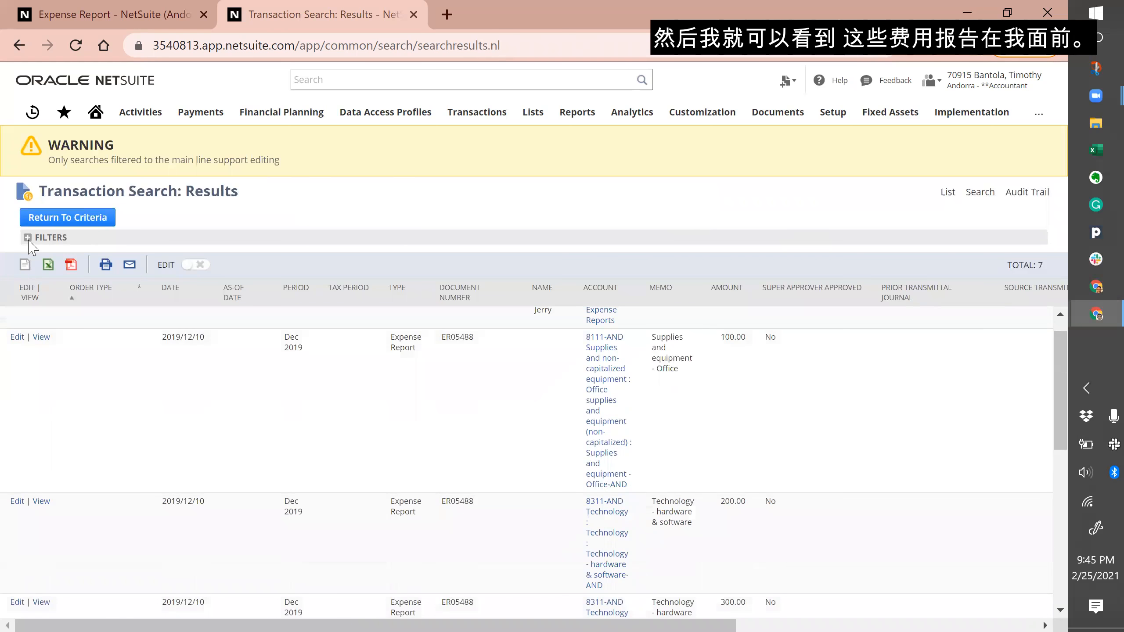
pyautogui.scroll(-5, 281, 458)
pyautogui.scroll(-4, 279, 460)
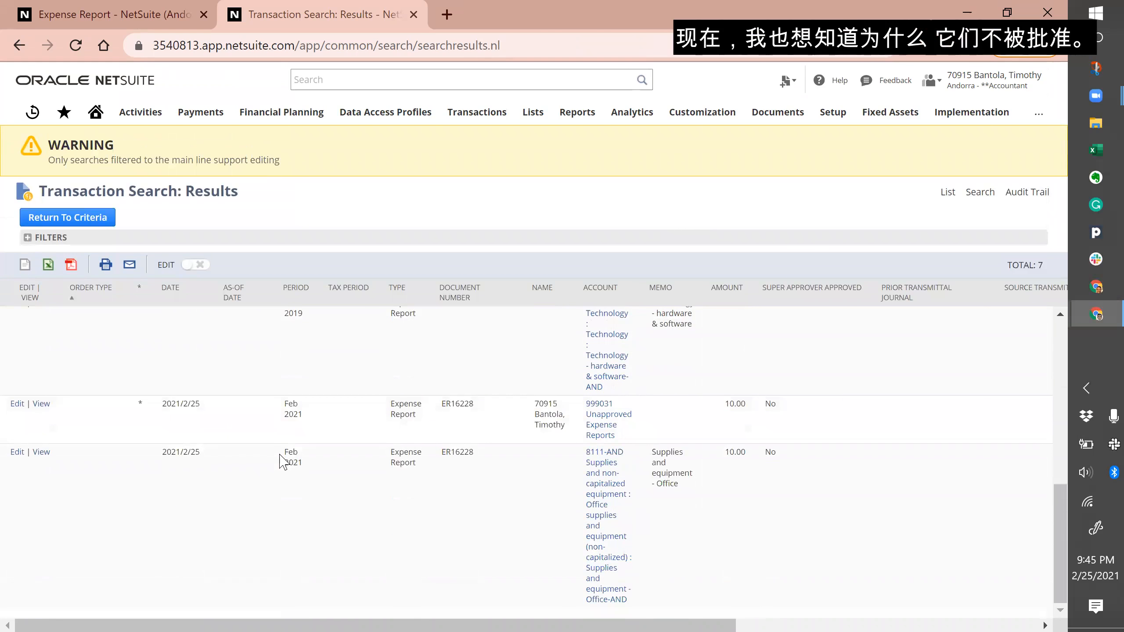
pyautogui.scroll(5, 281, 462)
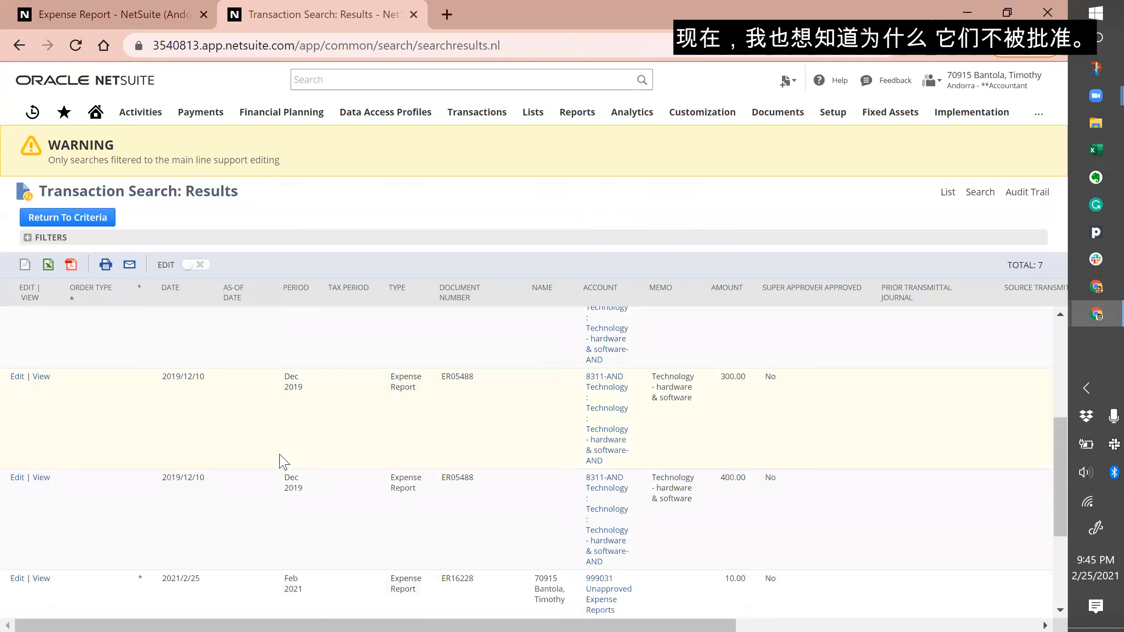
pyautogui.scroll(3, 282, 461)
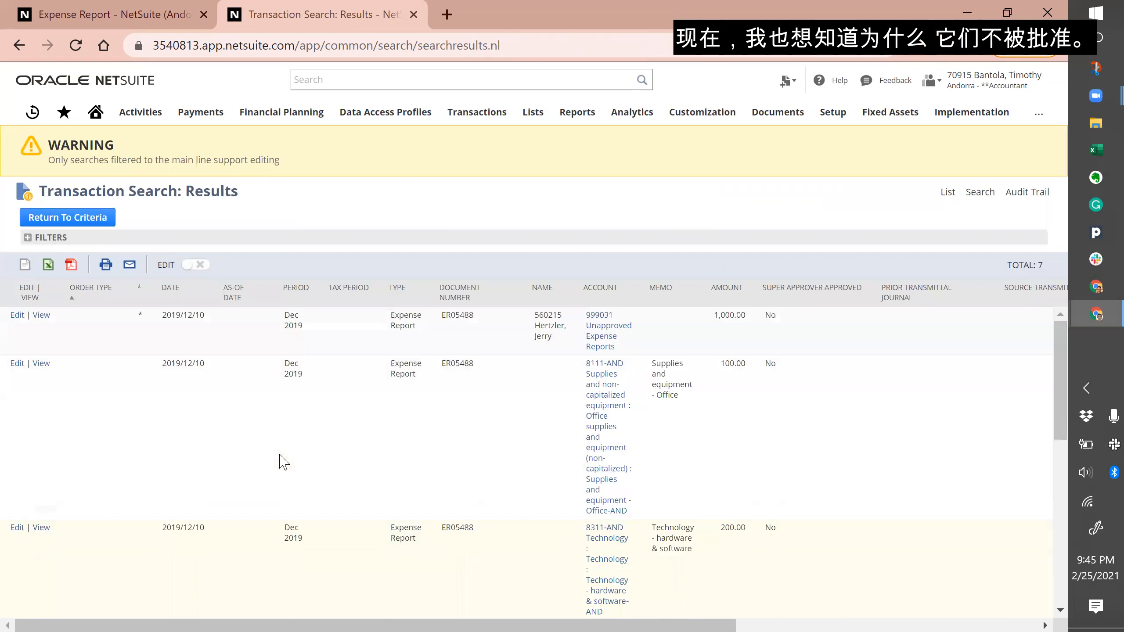
pyautogui.scroll(-3, 280, 460)
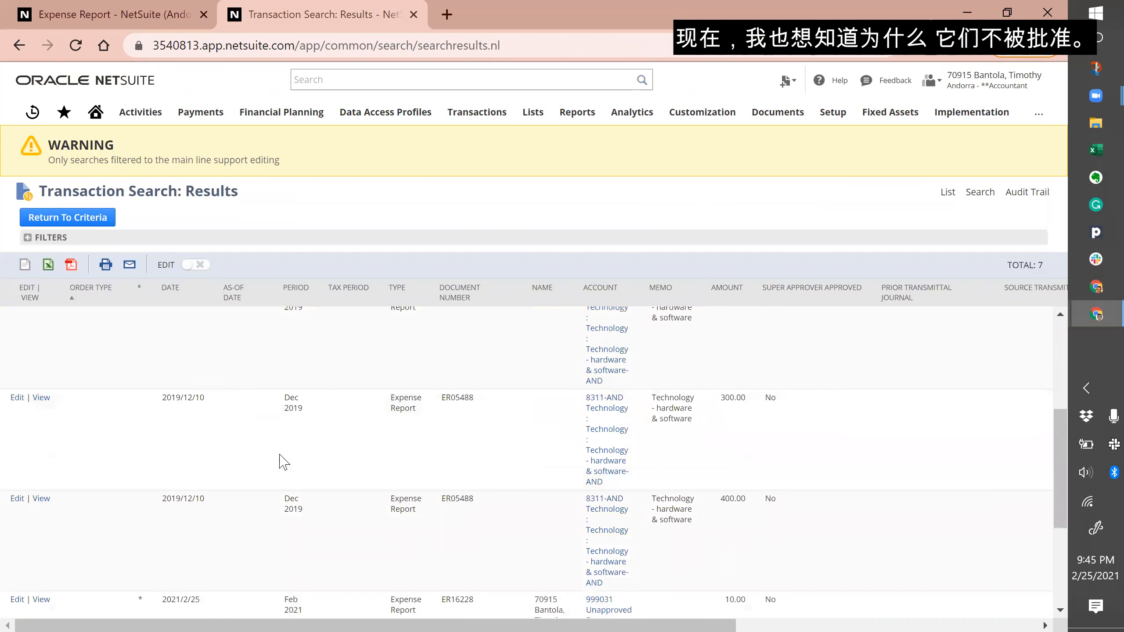
pyautogui.scroll(2, 281, 460)
# Step: Return to the saved search setup and add Next Role Approver (Custom Body) and Next Approver/s (Custom Body) as result columns
pyautogui.click(74, 218)
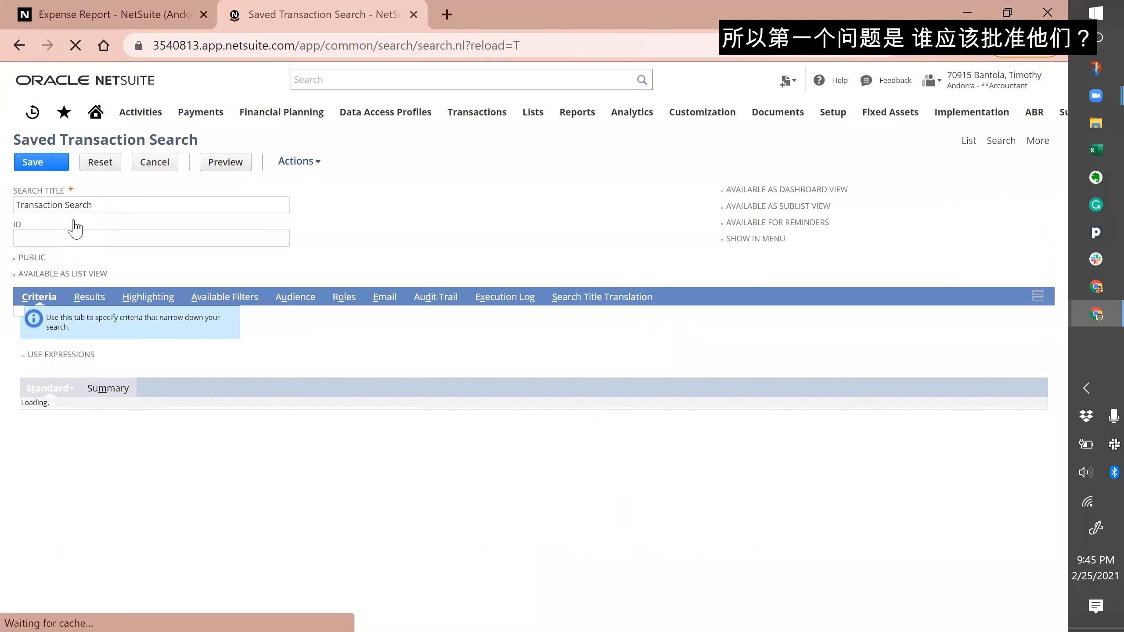
pyautogui.click(94, 304)
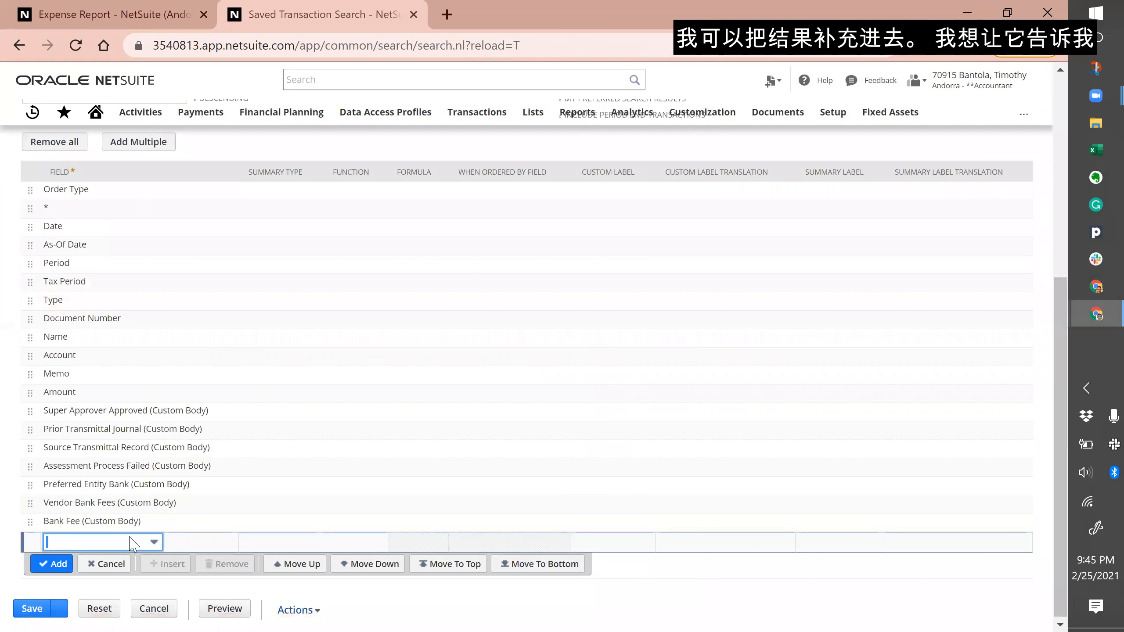
pyautogui.write('next')
pyautogui.press('Down')
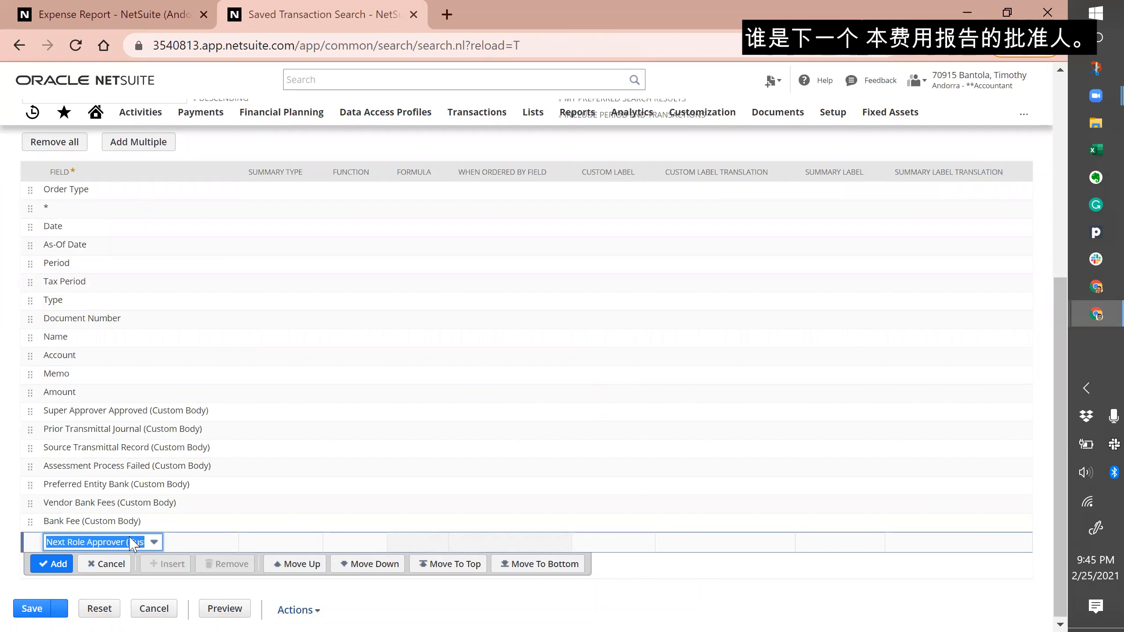
pyautogui.press('Tab')
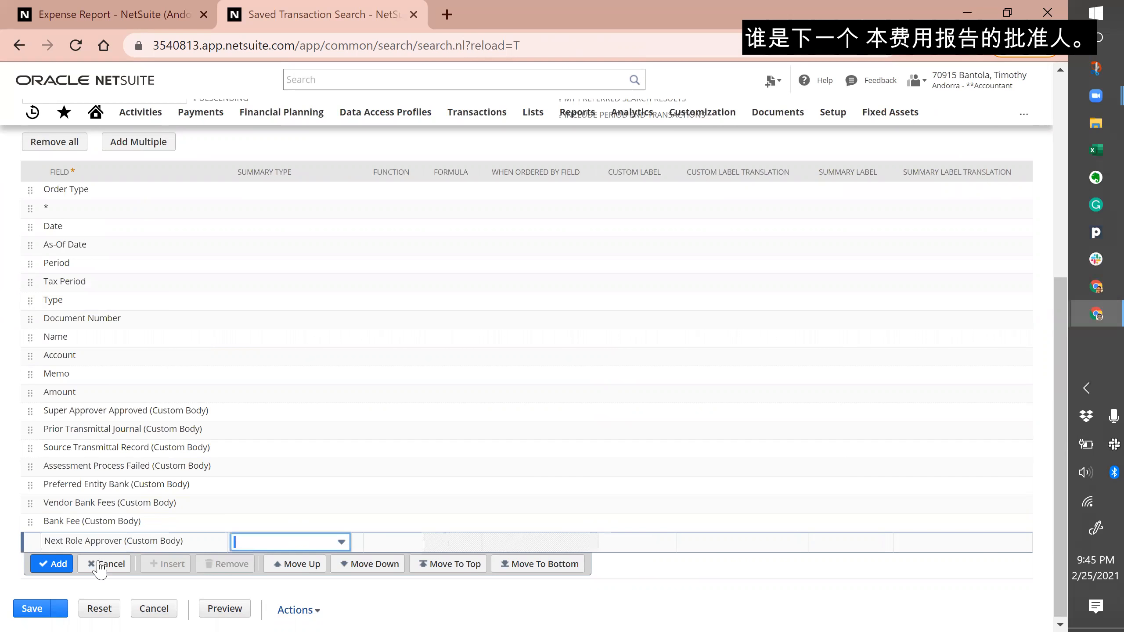
pyautogui.click(68, 571)
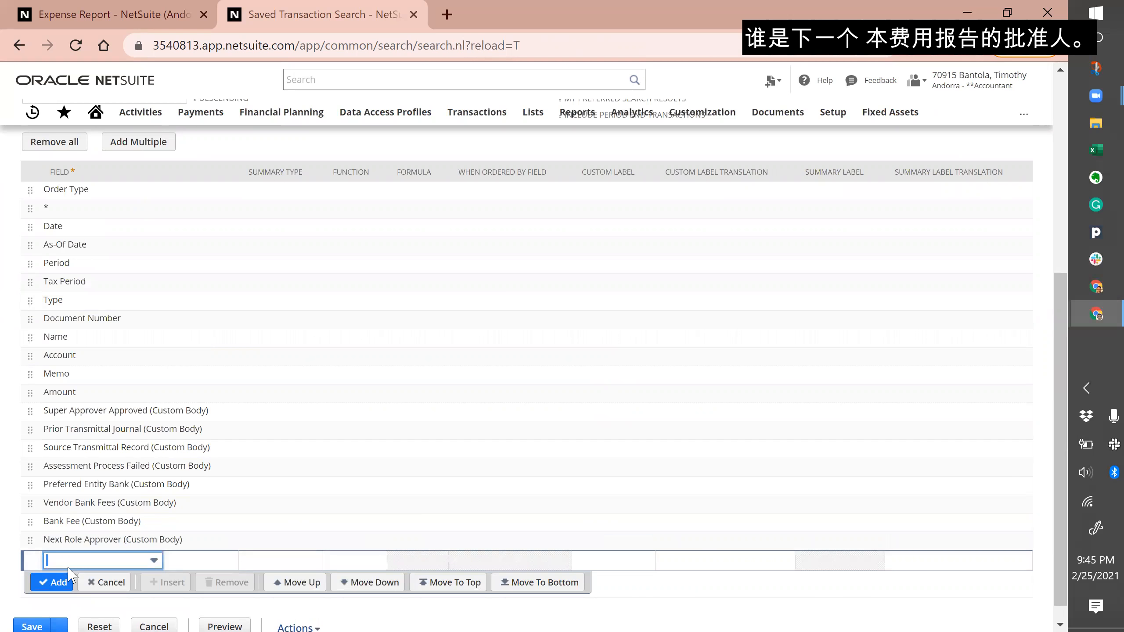
pyautogui.write('next')
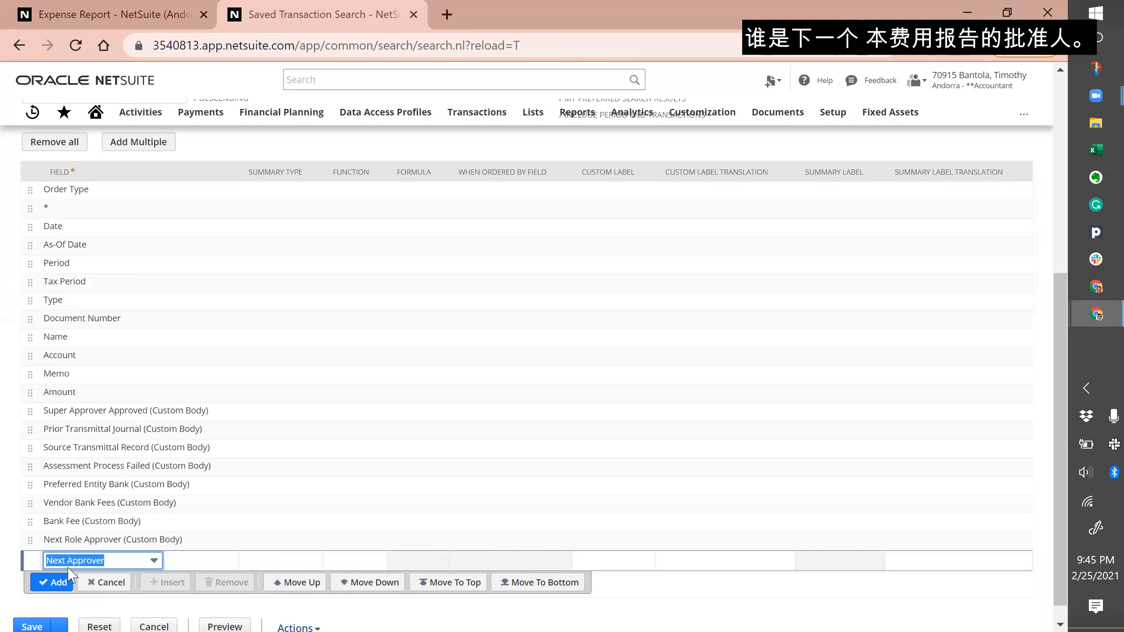
pyautogui.click(62, 584)
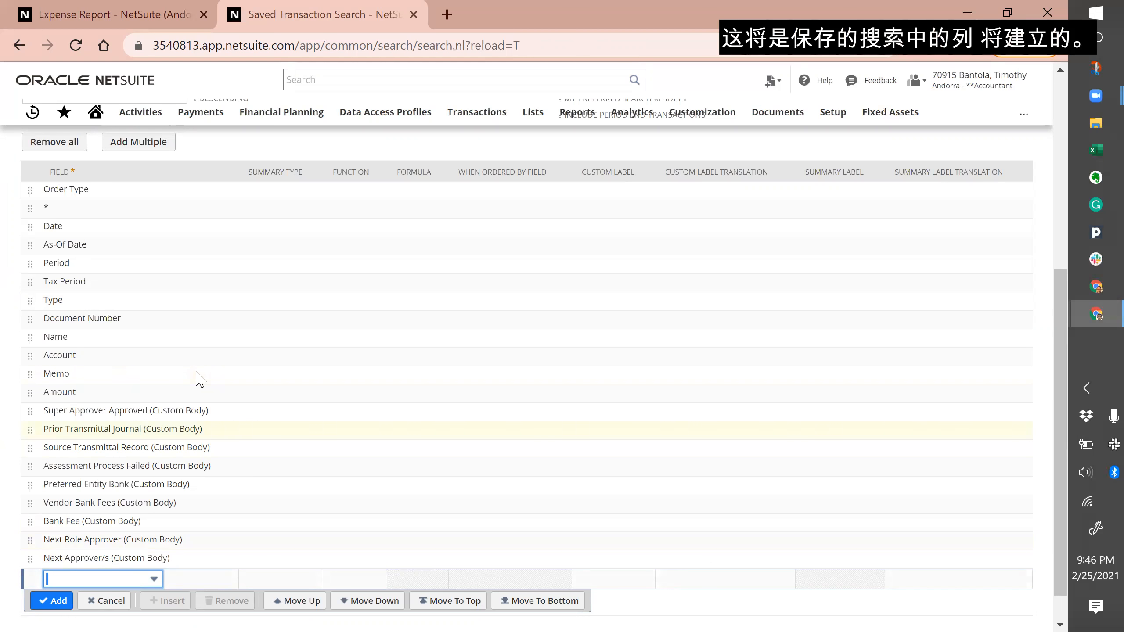
# Step: Remove the Order Type and Tax Period columns from the saved search results, keeping Date and Period
pyautogui.click(102, 197)
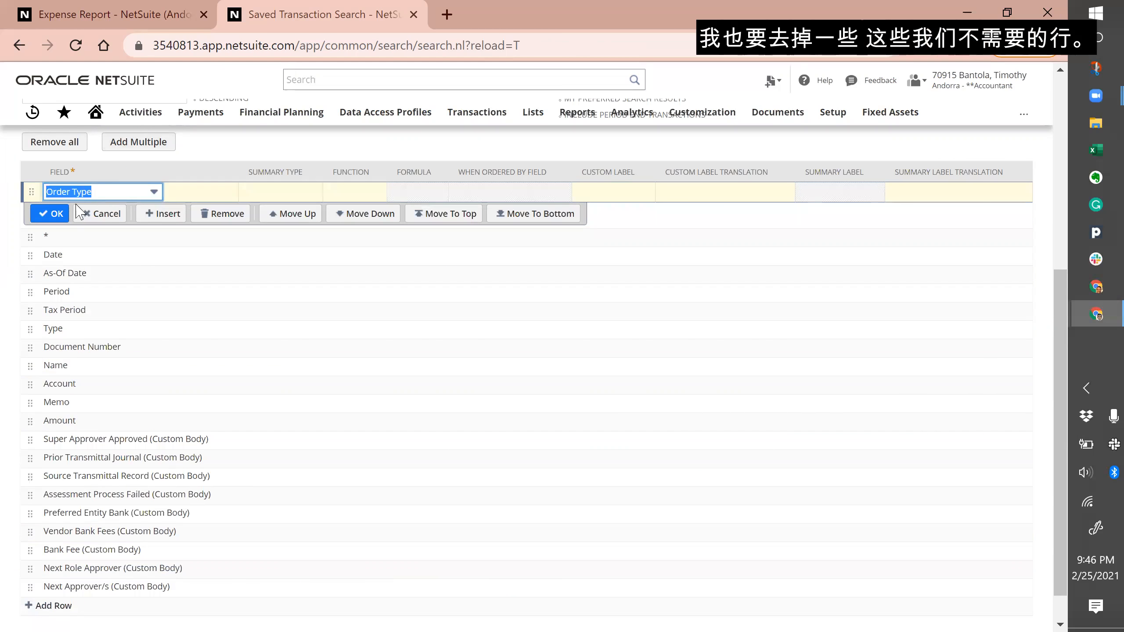
pyautogui.click(205, 216)
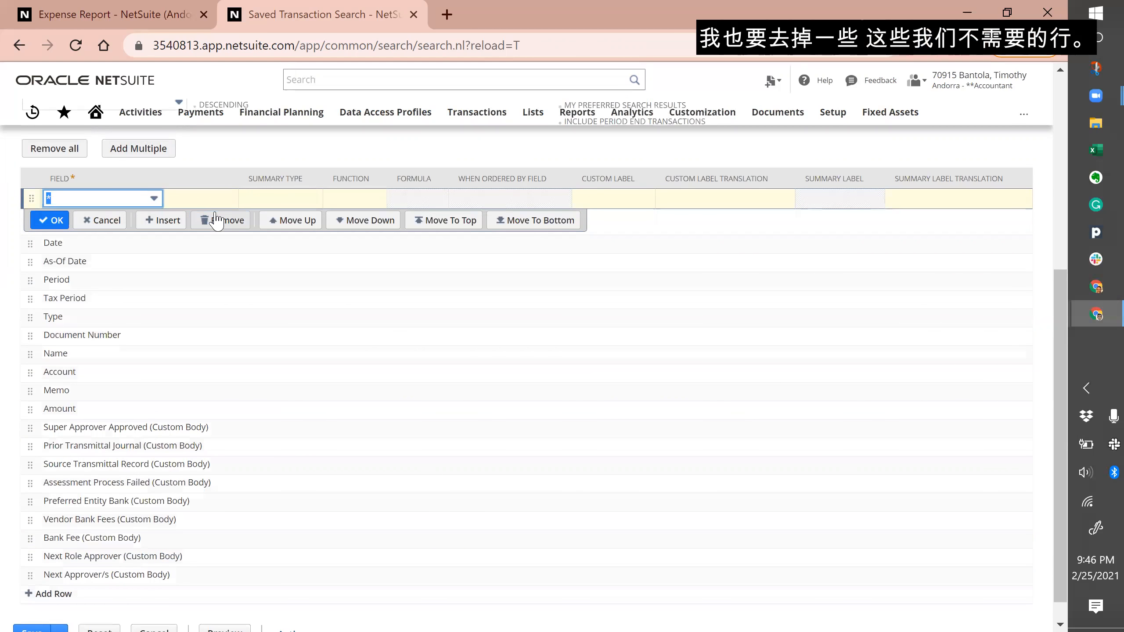
pyautogui.click(150, 261)
pyautogui.click(238, 265)
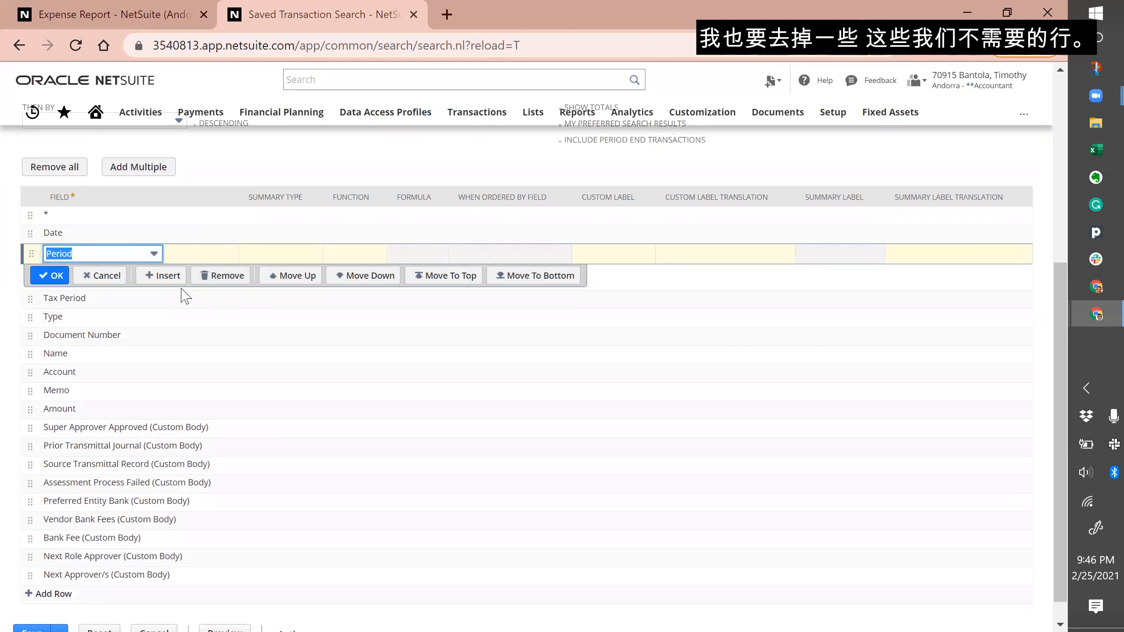
pyautogui.click(173, 304)
pyautogui.click(224, 296)
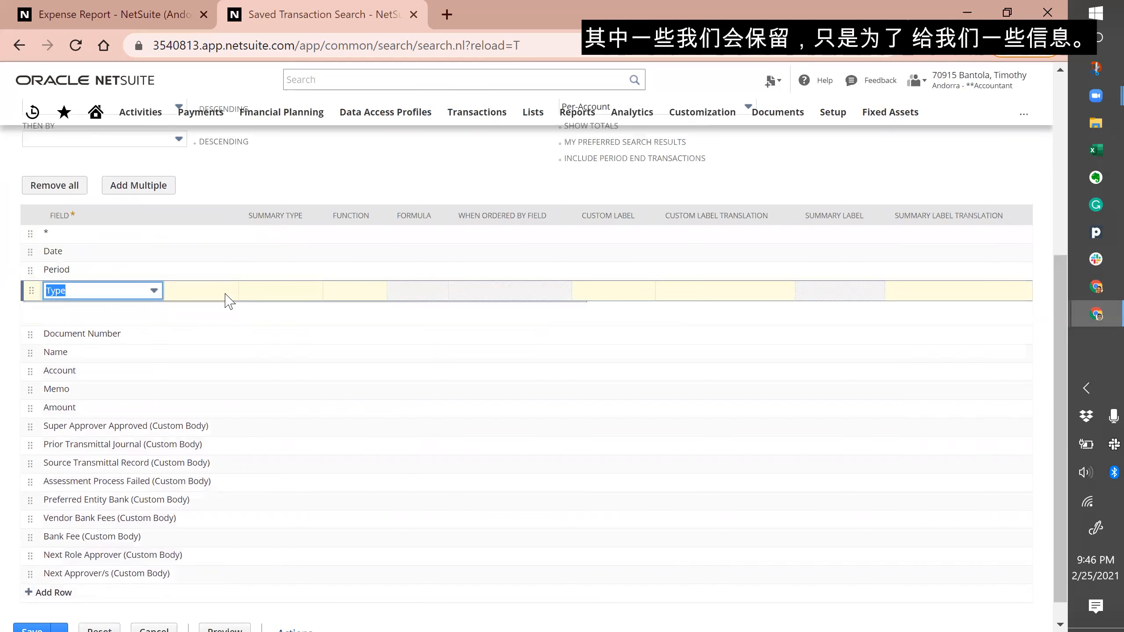
# Step: Remove the custom body columns from Super Approver Approved through Bank Fee from the saved search results
pyautogui.click(159, 427)
pyautogui.click(235, 426)
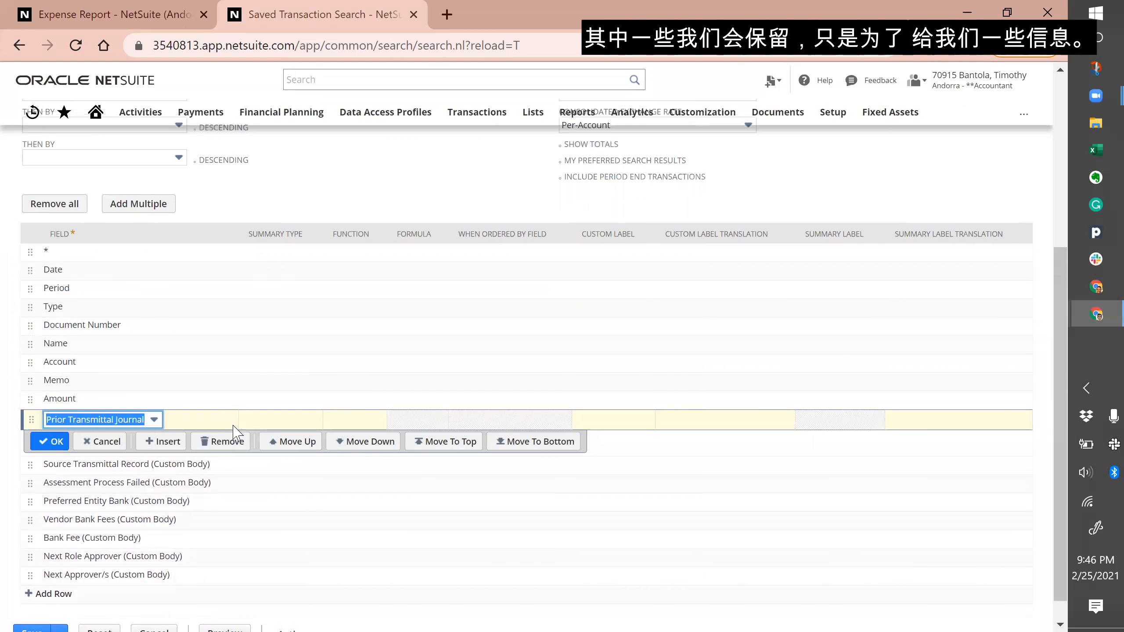
pyautogui.click(225, 440)
pyautogui.click(226, 461)
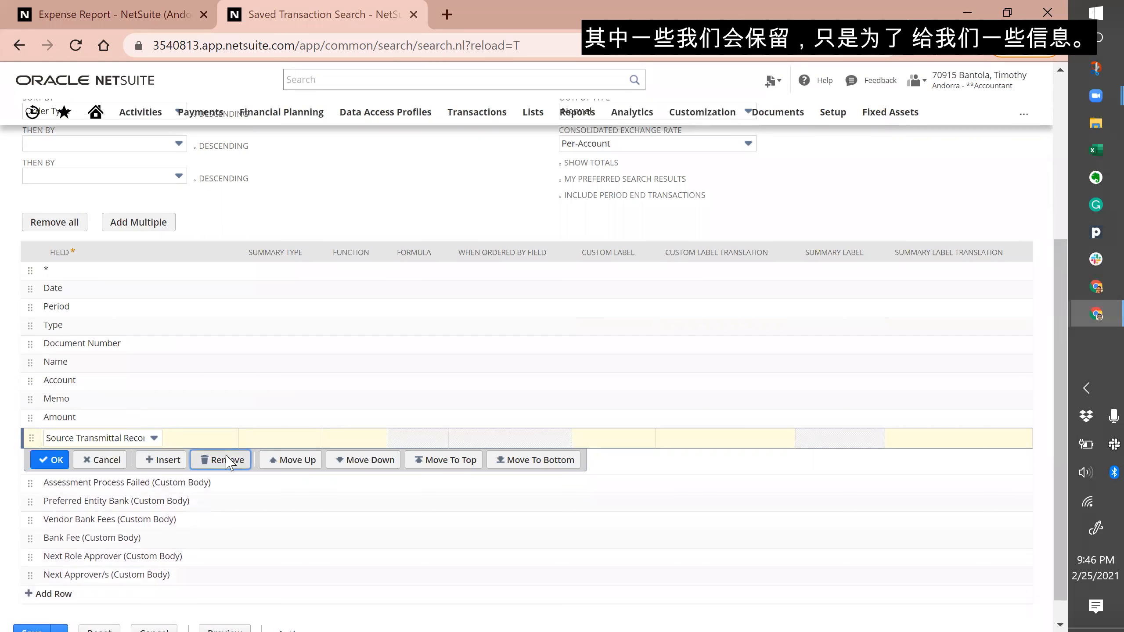
pyautogui.click(226, 495)
pyautogui.click(226, 495)
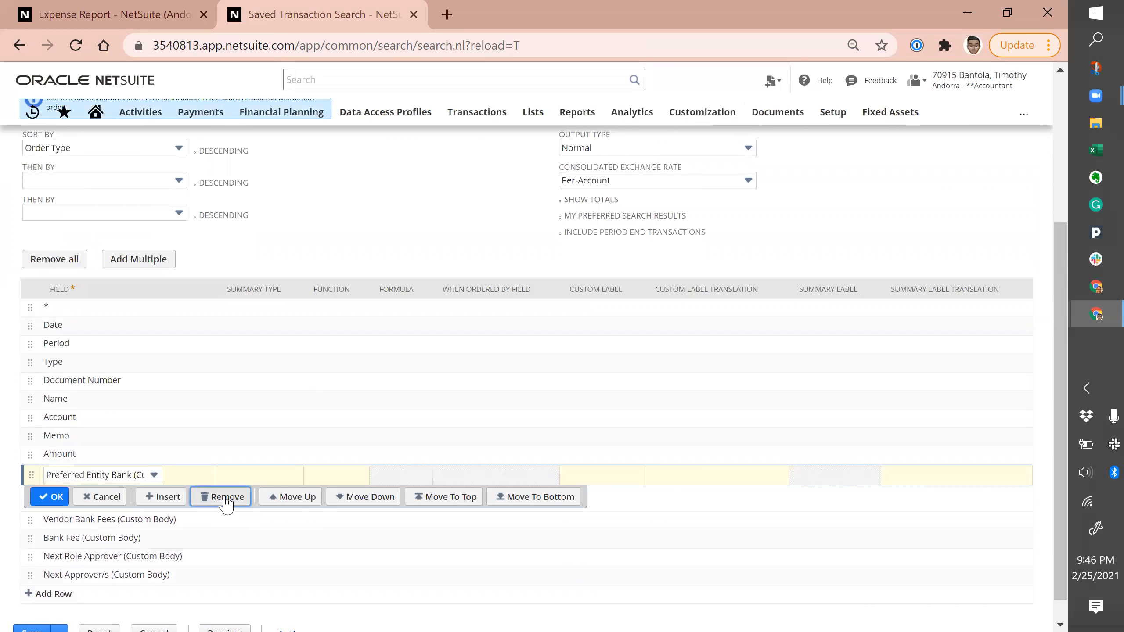
pyautogui.click(225, 515)
pyautogui.click(226, 532)
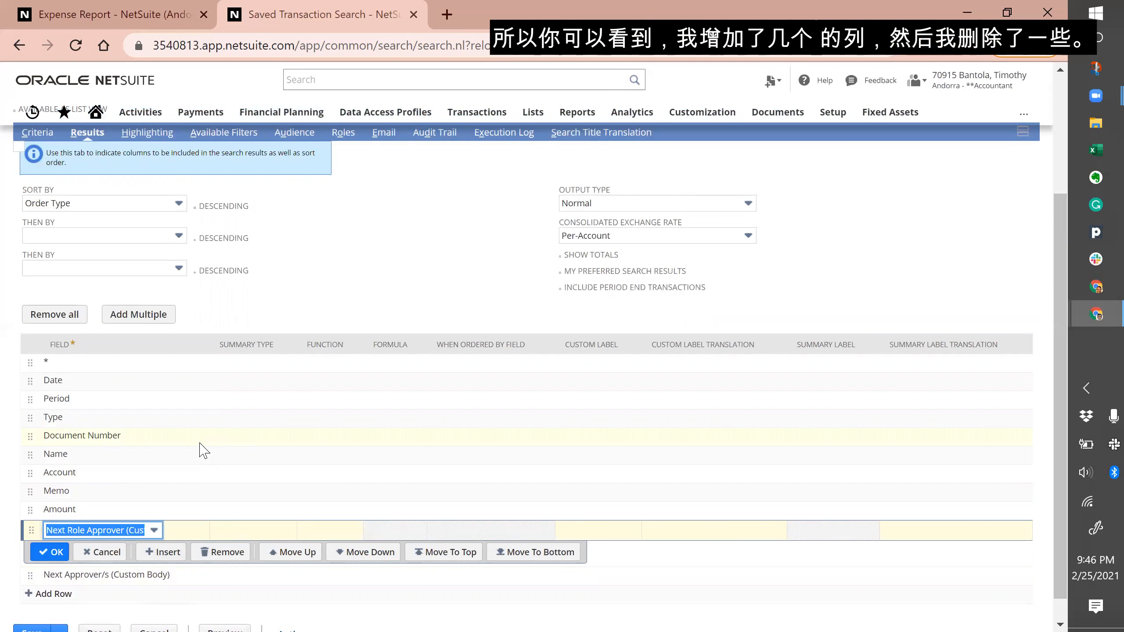
# Step: Preview the saved search with its new columns and check the Next Approver/s values on the expense report lines
pyautogui.scroll(3, 203, 449)
pyautogui.click(233, 170)
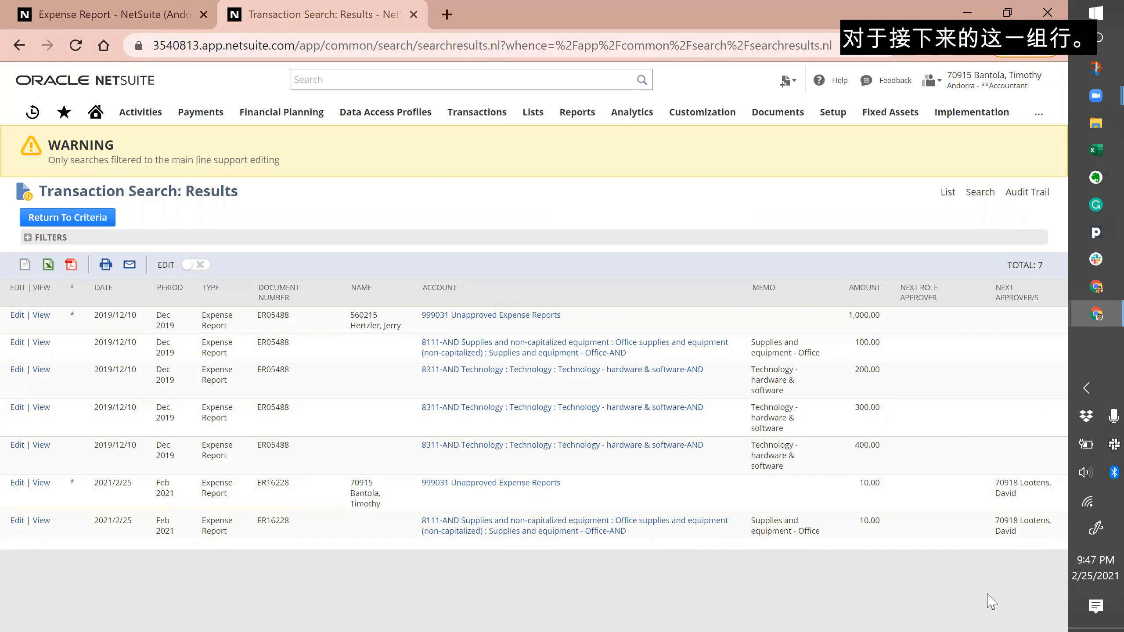
pyautogui.moveTo(1023, 529)
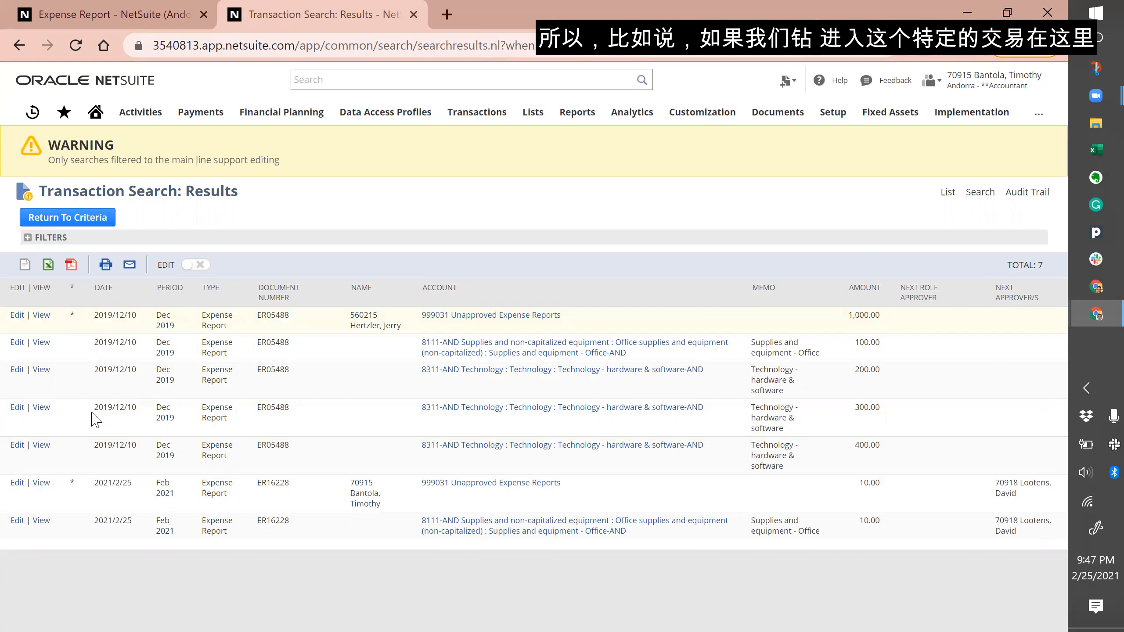
# Step: View the expense report dated 2021/2/25 in a new browser tab and review its approval details and expense lines
pyautogui.middleClick(46, 488)
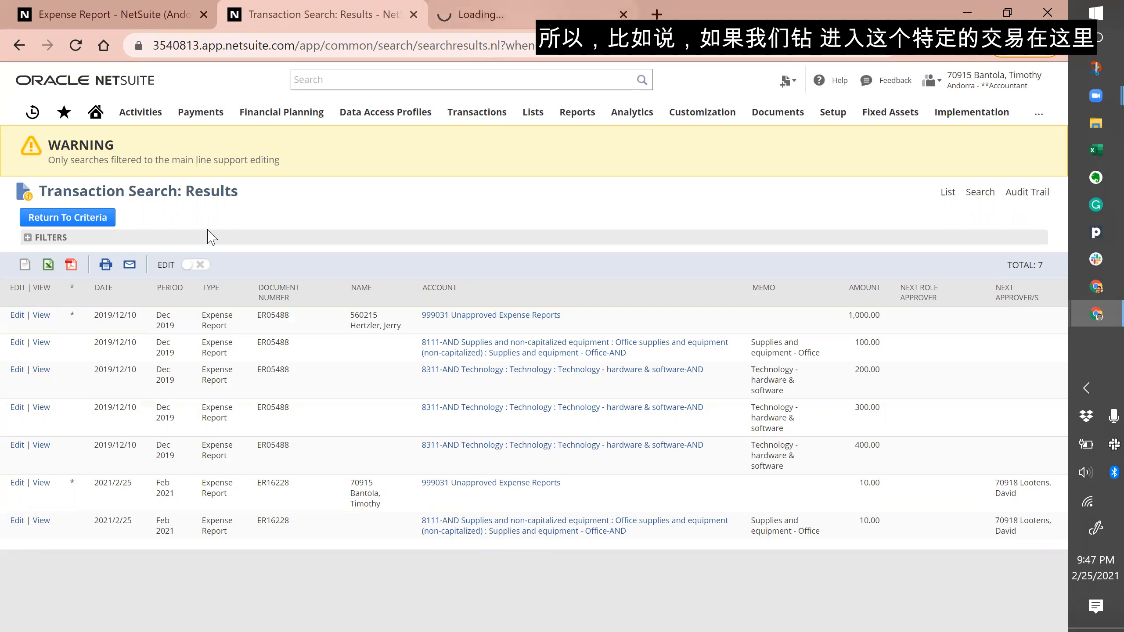
pyautogui.hotkey('ctrl', 'Tab')
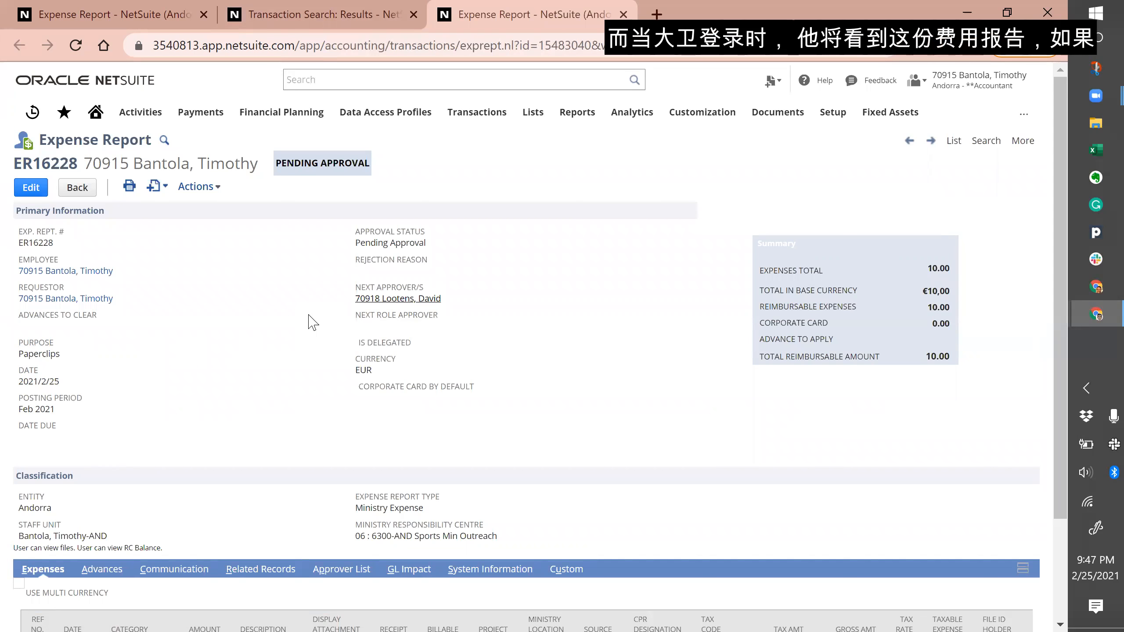
pyautogui.scroll(-3, 313, 323)
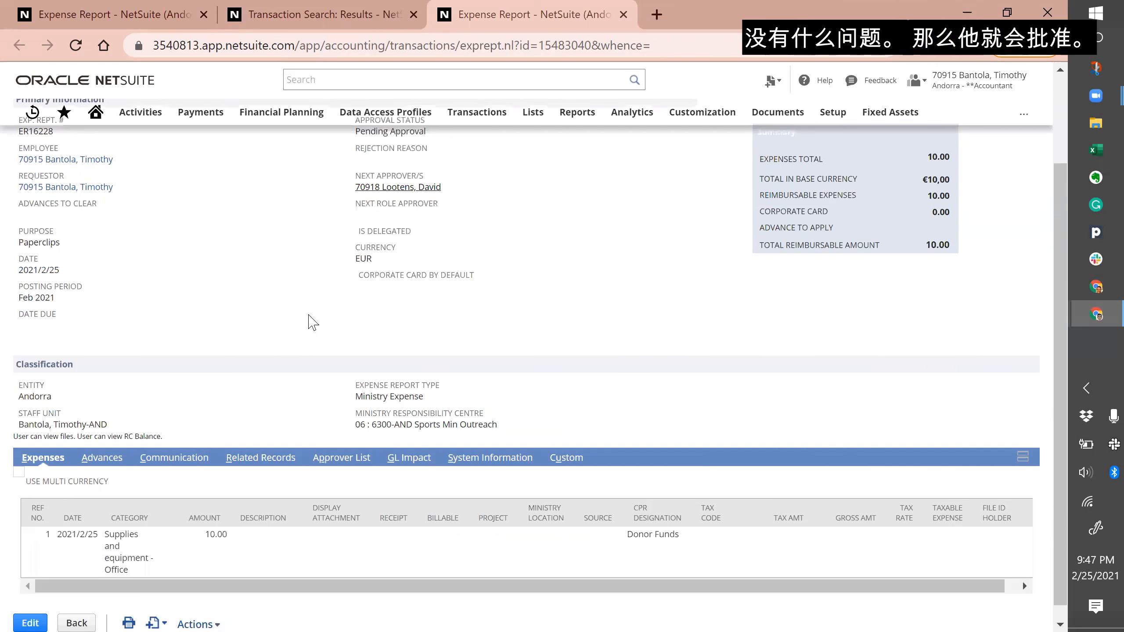
pyautogui.scroll(3, 313, 322)
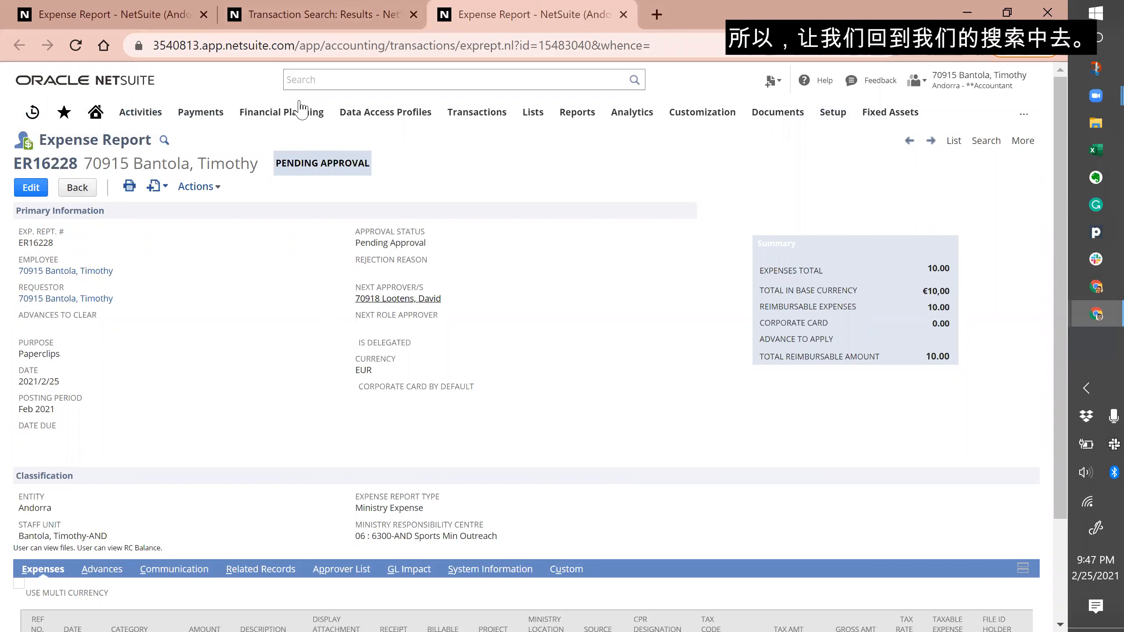
# Step: Return to the saved search criteria, add a Main Line filter set to Yes, and preview the results
pyautogui.hotkey('ctrl', 'pageup')
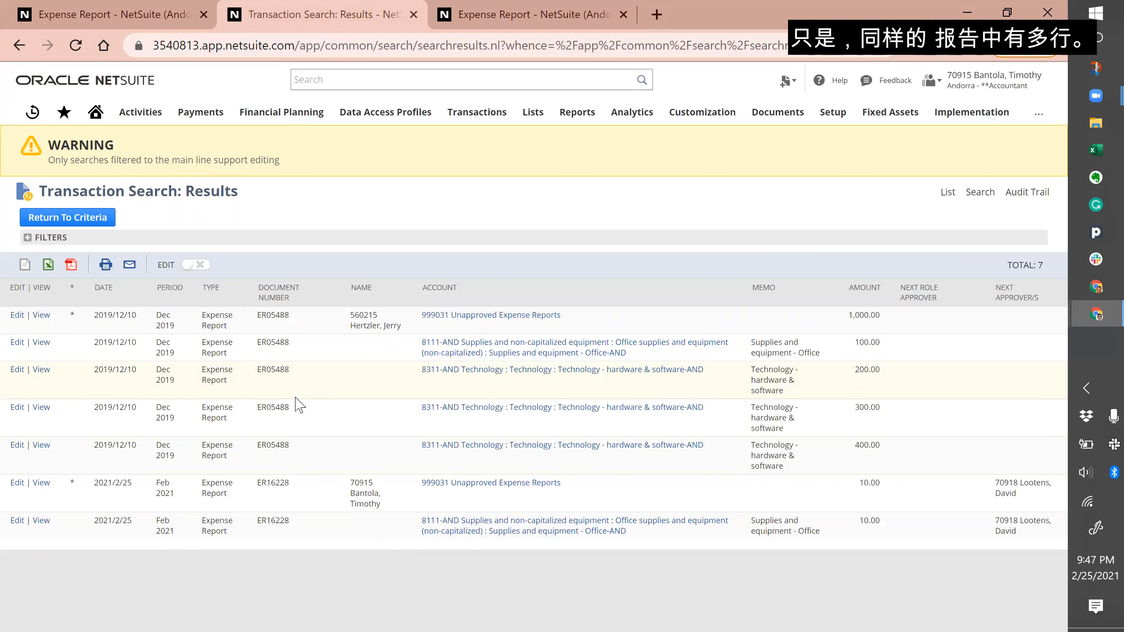
pyautogui.click(97, 221)
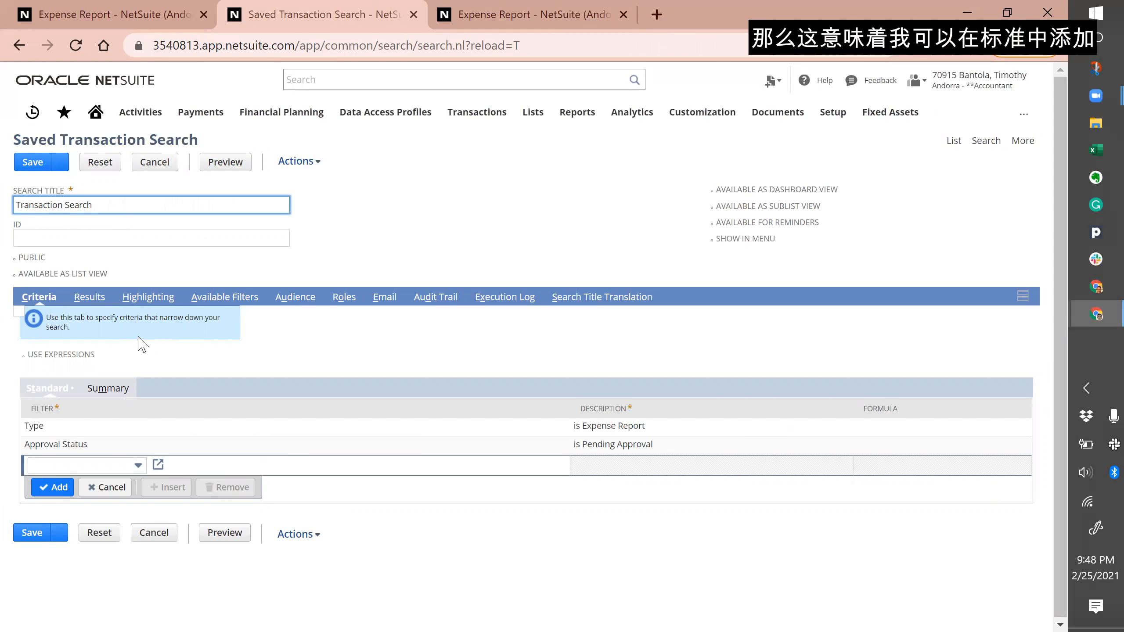
pyautogui.click(93, 464)
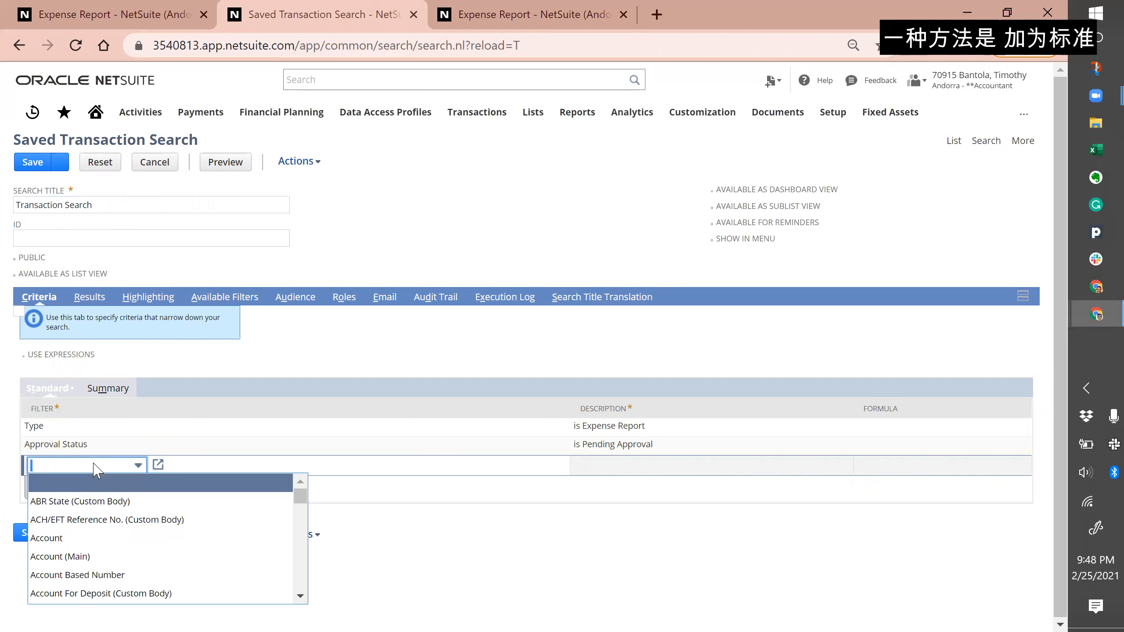
pyautogui.write('Main Line')
pyautogui.press('Tab')
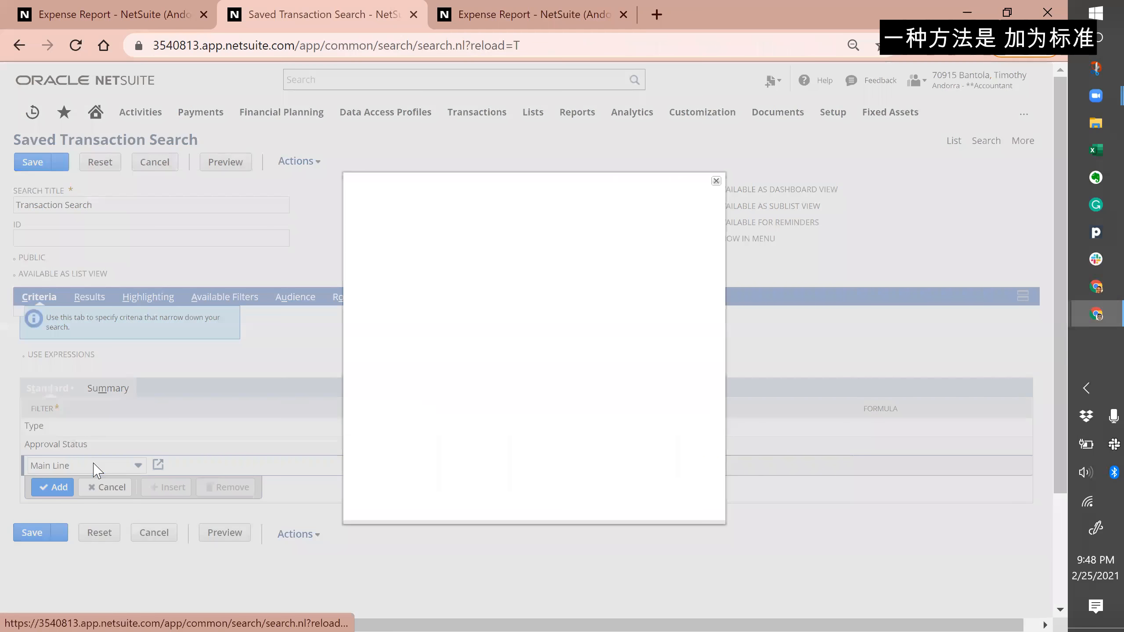
pyautogui.click(457, 239)
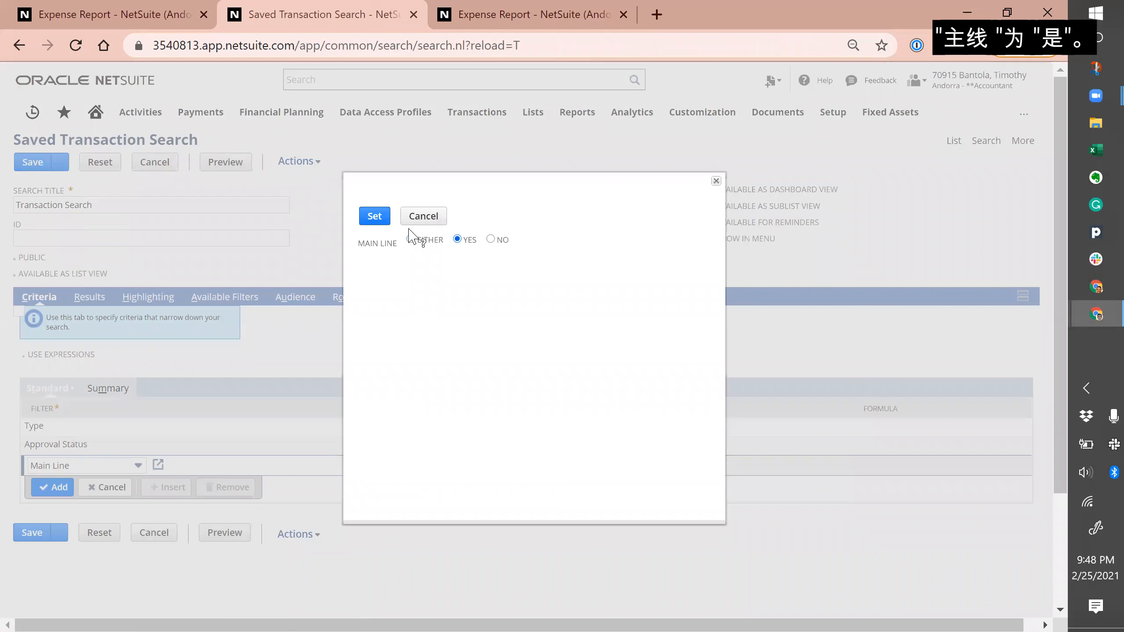
pyautogui.click(375, 217)
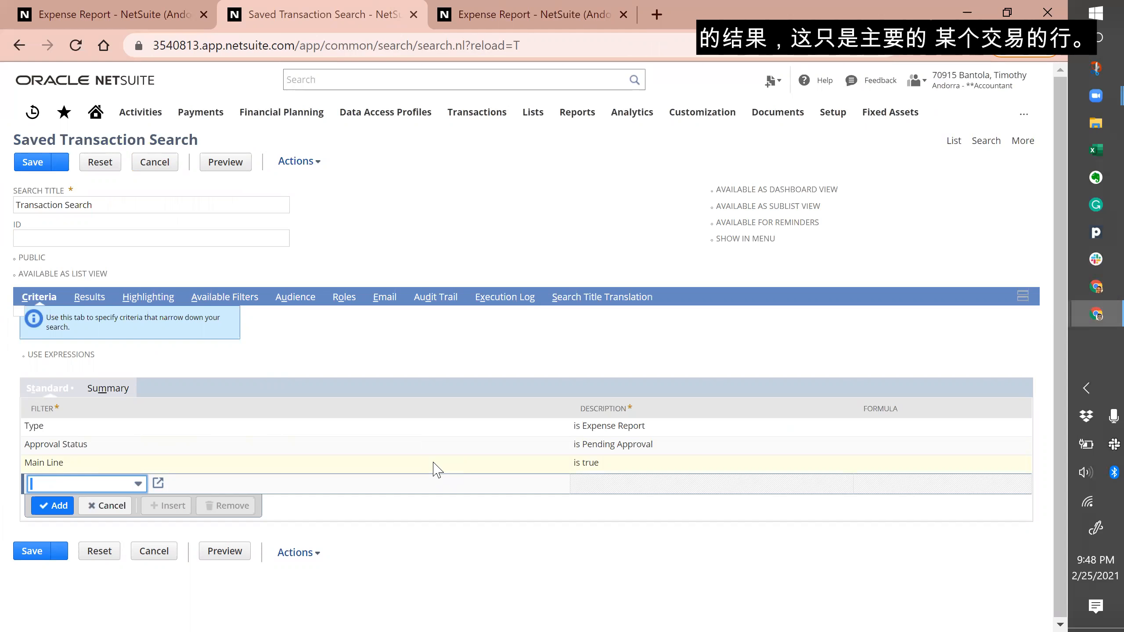
pyautogui.click(232, 166)
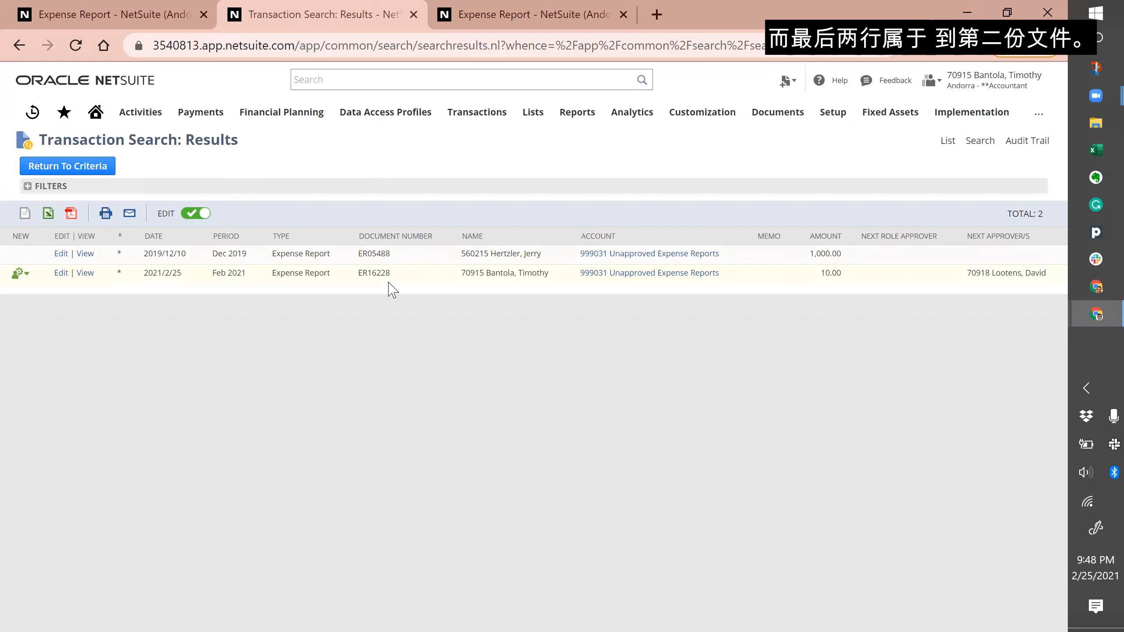
# Step: Go back to the search criteria and remove the Main Line filter
pyautogui.click(97, 169)
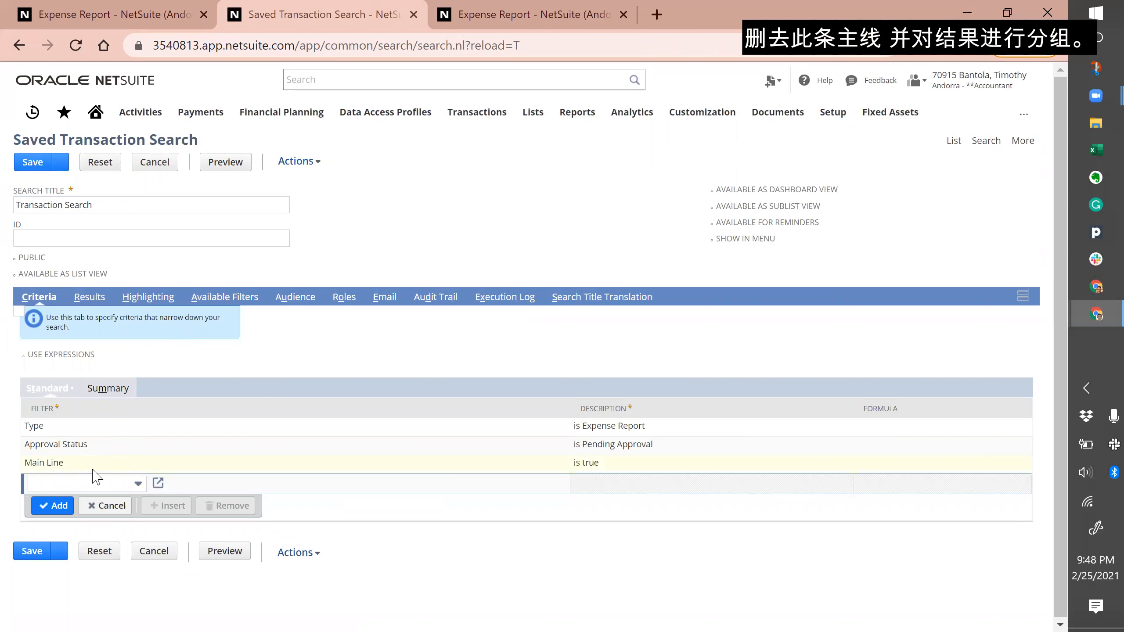
pyautogui.click(89, 463)
pyautogui.click(222, 487)
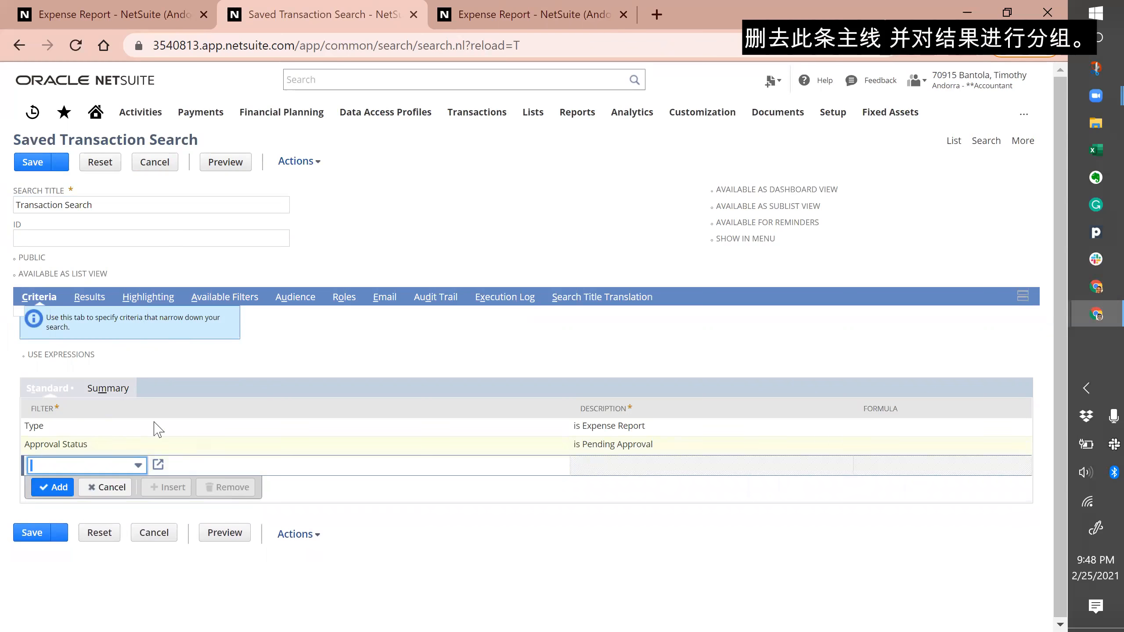
# Step: Set the summary type of the Document Number results column to Group
pyautogui.click(98, 301)
pyautogui.scroll(-4, 99, 300)
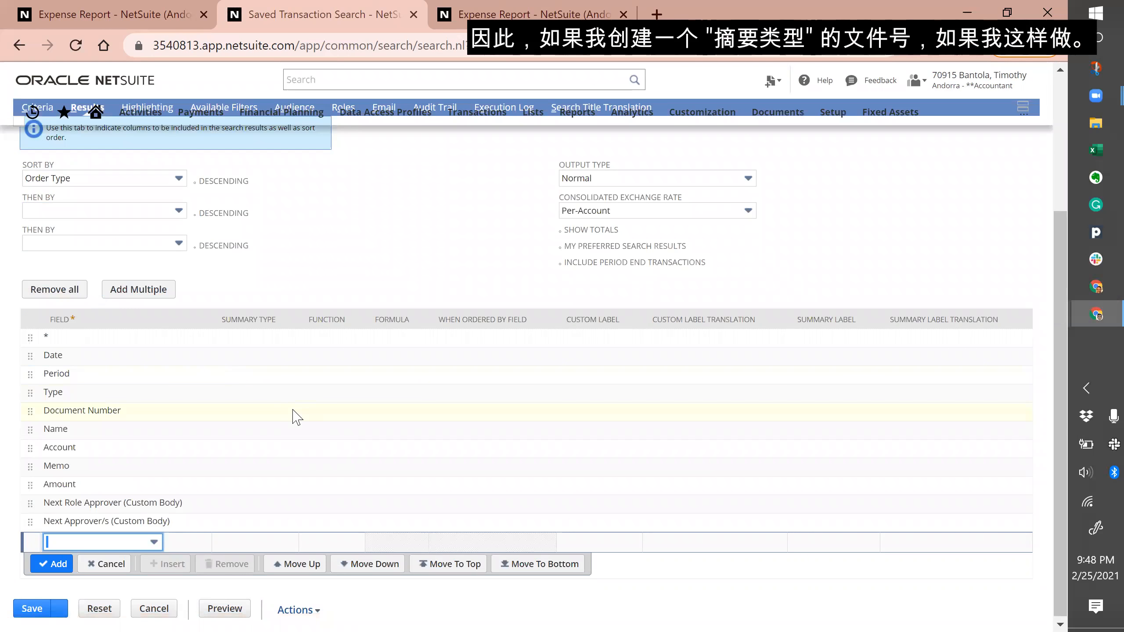
pyautogui.click(239, 414)
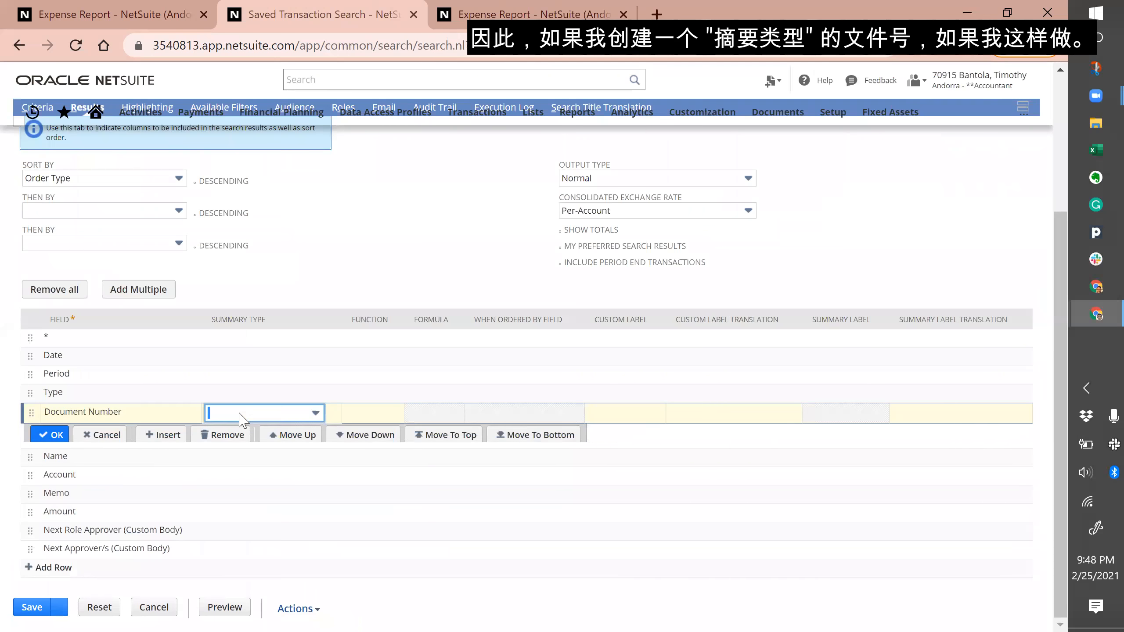
pyautogui.click(239, 415)
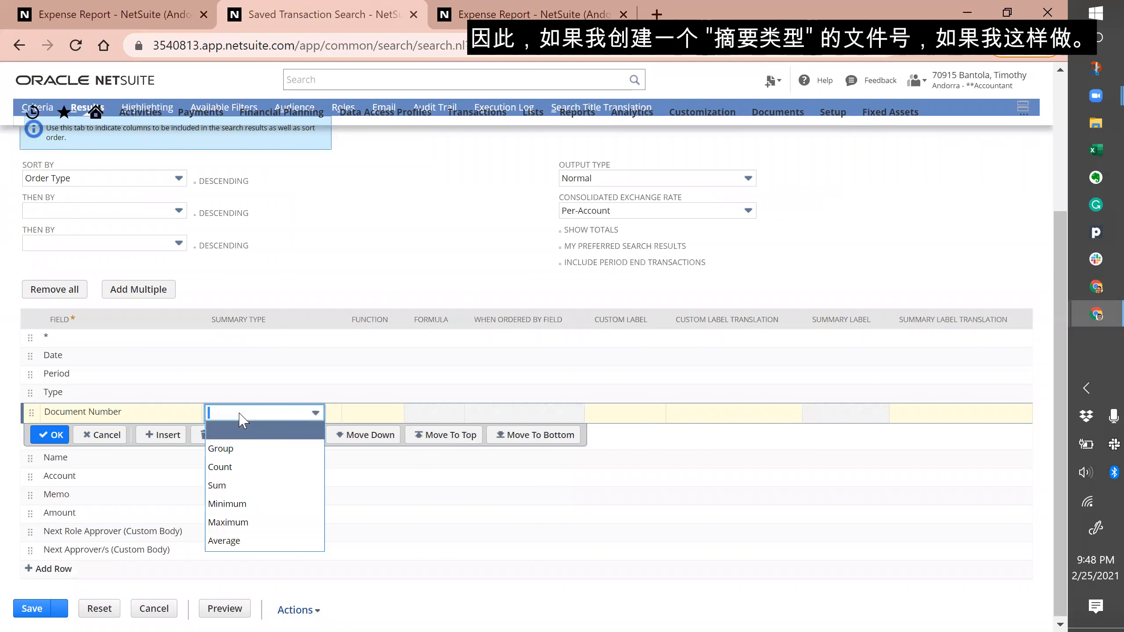
pyautogui.click(233, 456)
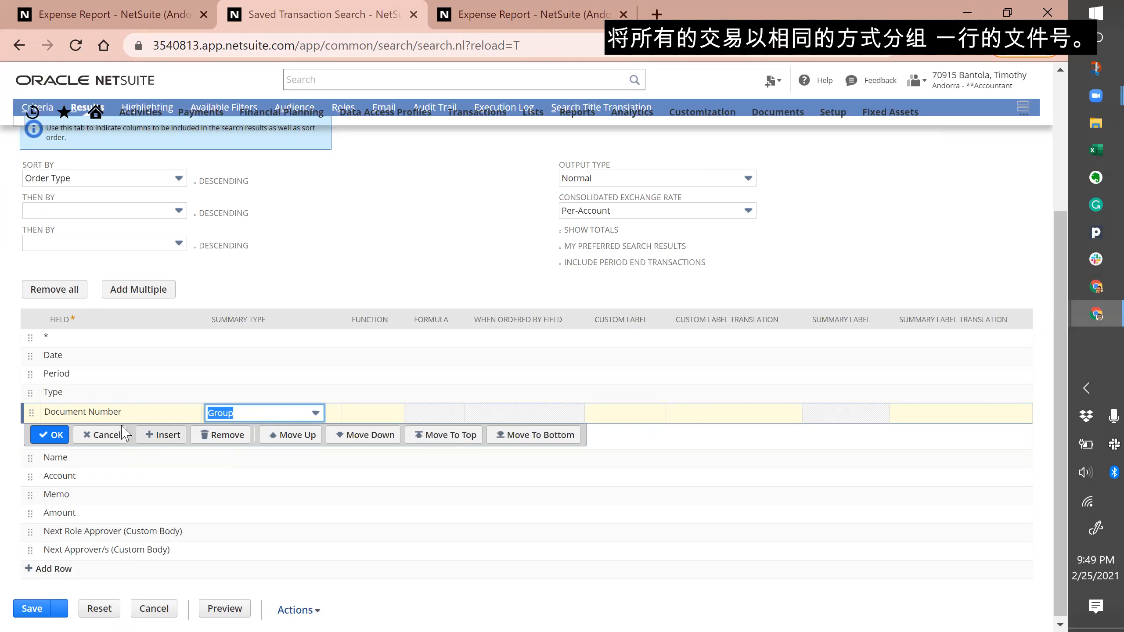
pyautogui.click(52, 435)
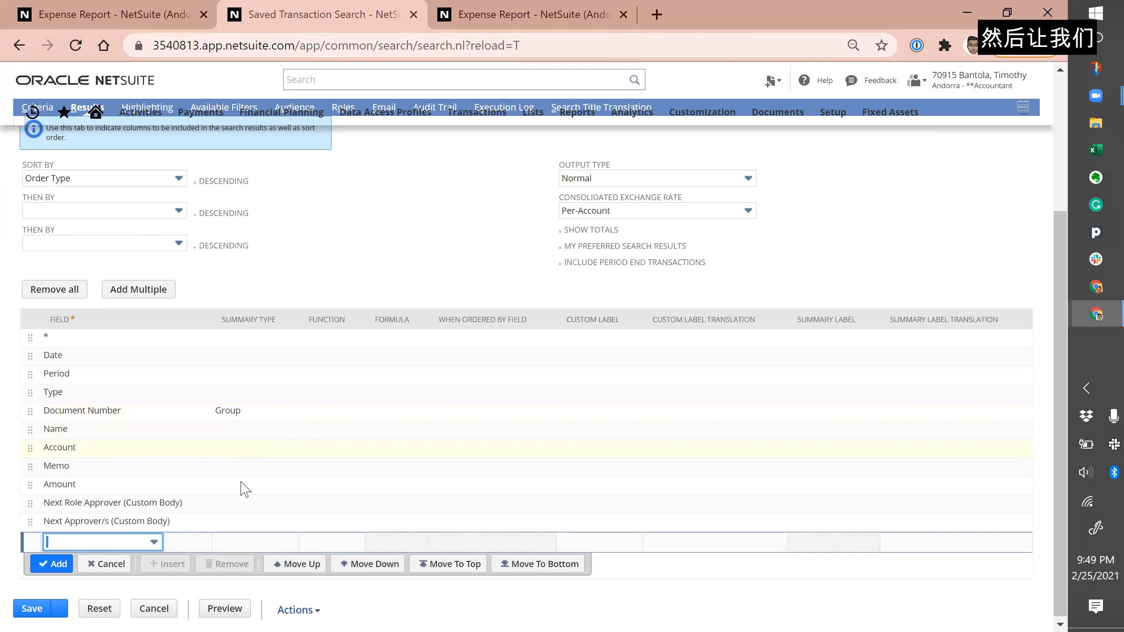
# Step: Set the summary type of the Date and Period results columns to Group
pyautogui.click(239, 357)
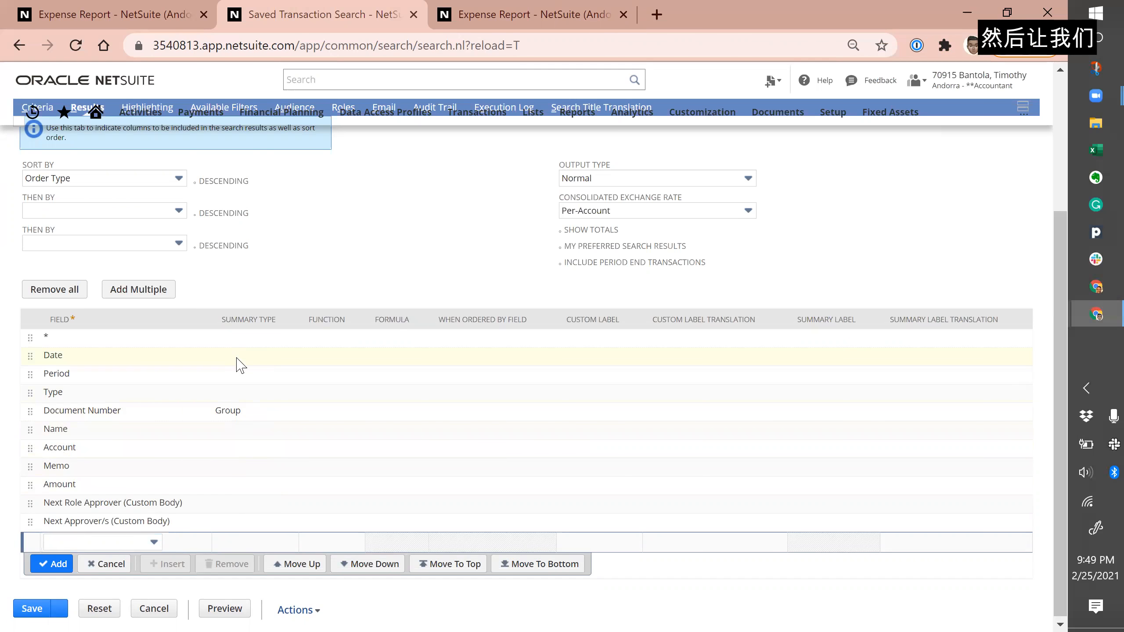
pyautogui.click(226, 392)
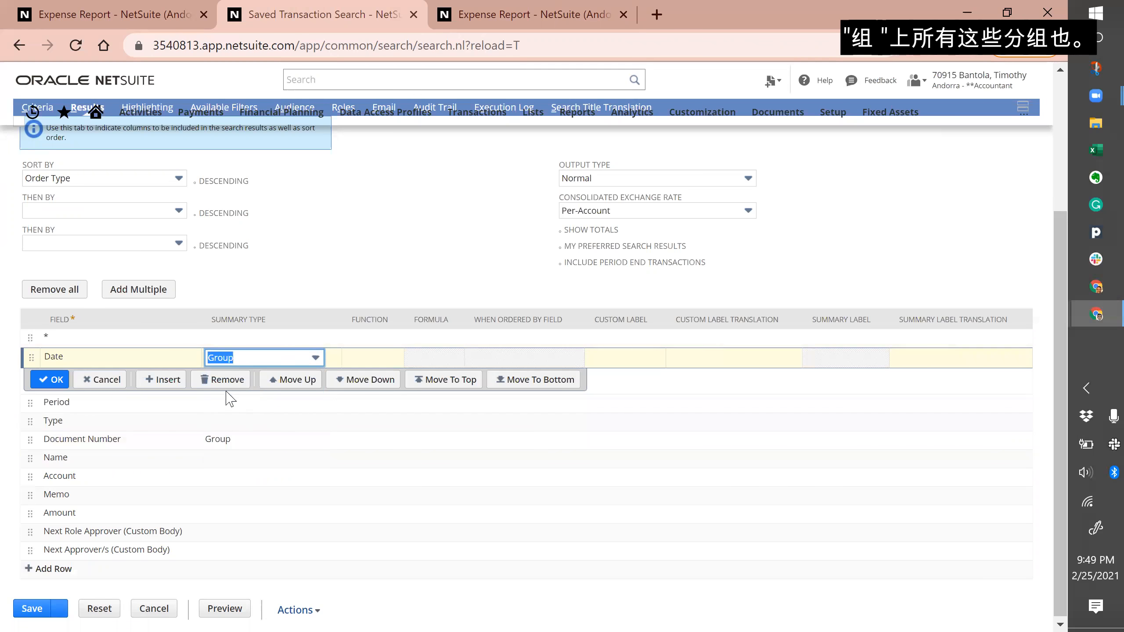
pyautogui.click(222, 405)
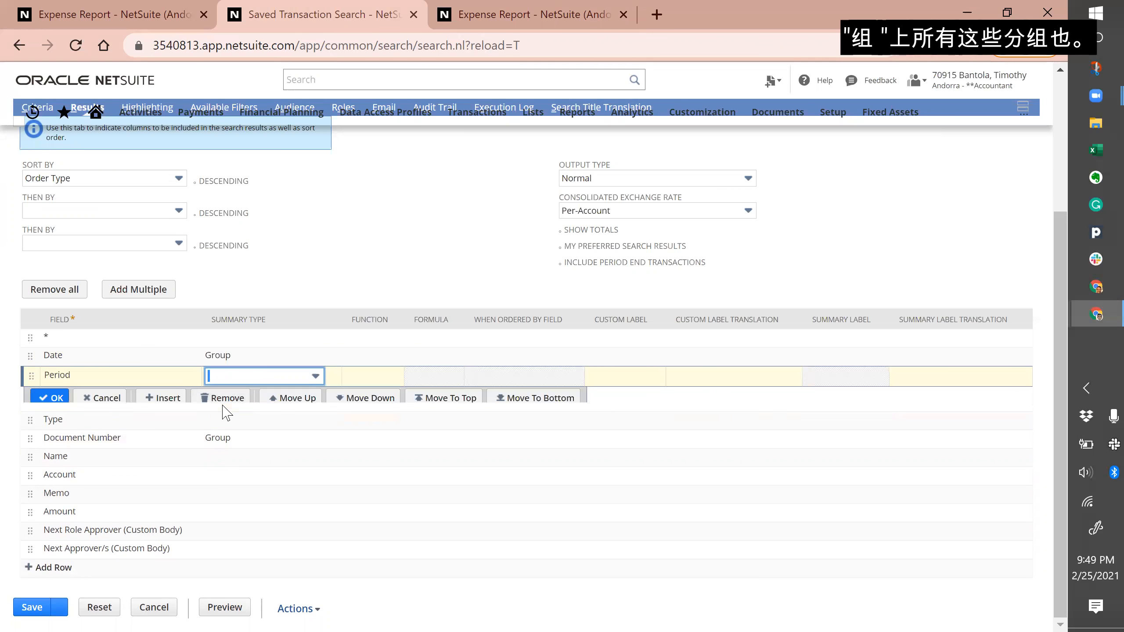
pyautogui.click(234, 376)
pyautogui.click(232, 401)
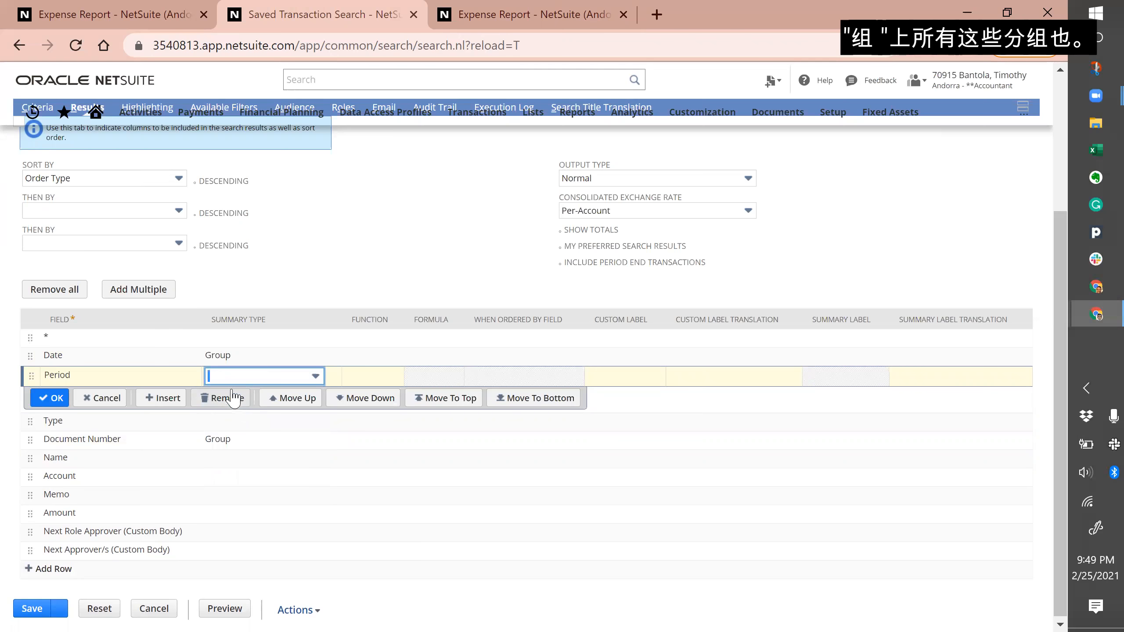
pyautogui.moveTo(236, 379); pyautogui.dragTo(234, 402)
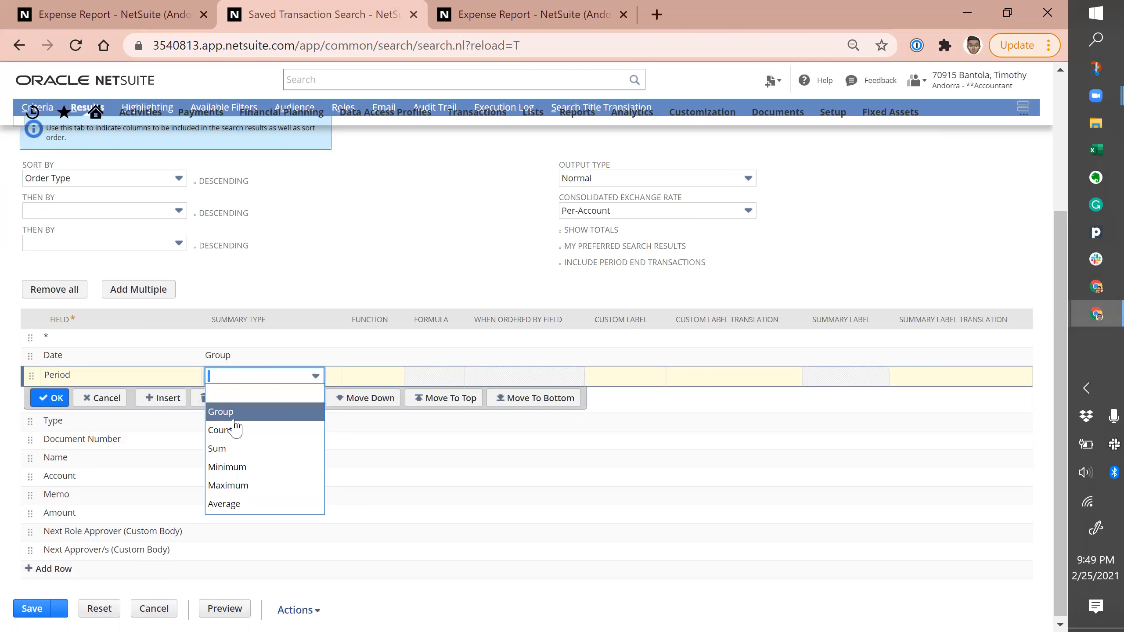
pyautogui.click(226, 412)
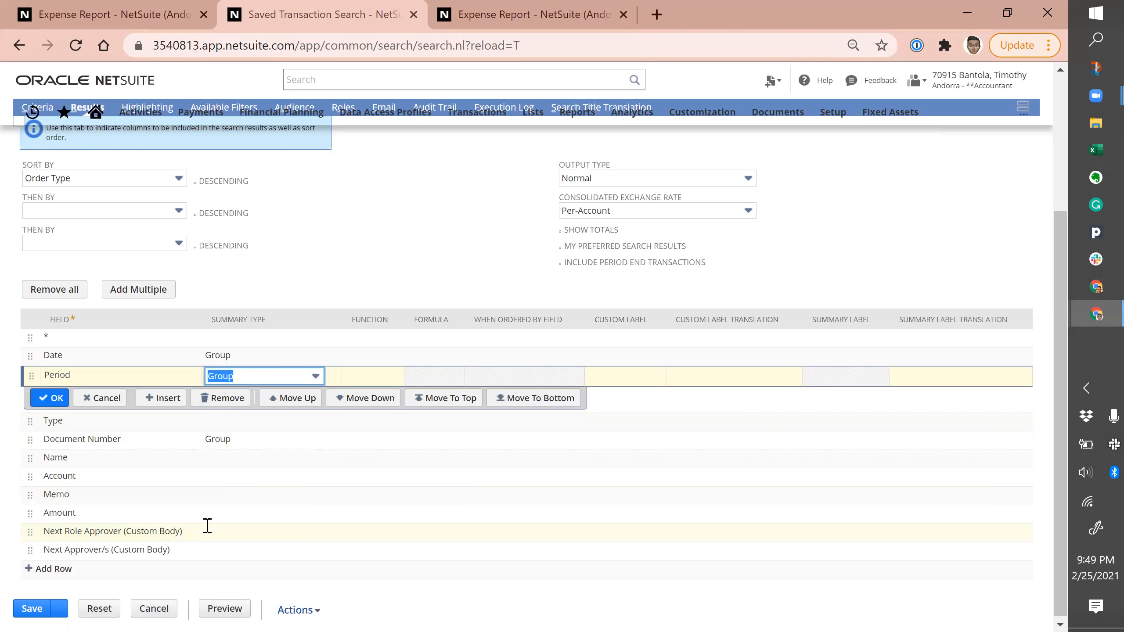
# Step: Set the summary type of the Next Role Approver and Next Approver/s results columns to Group
pyautogui.click(214, 514)
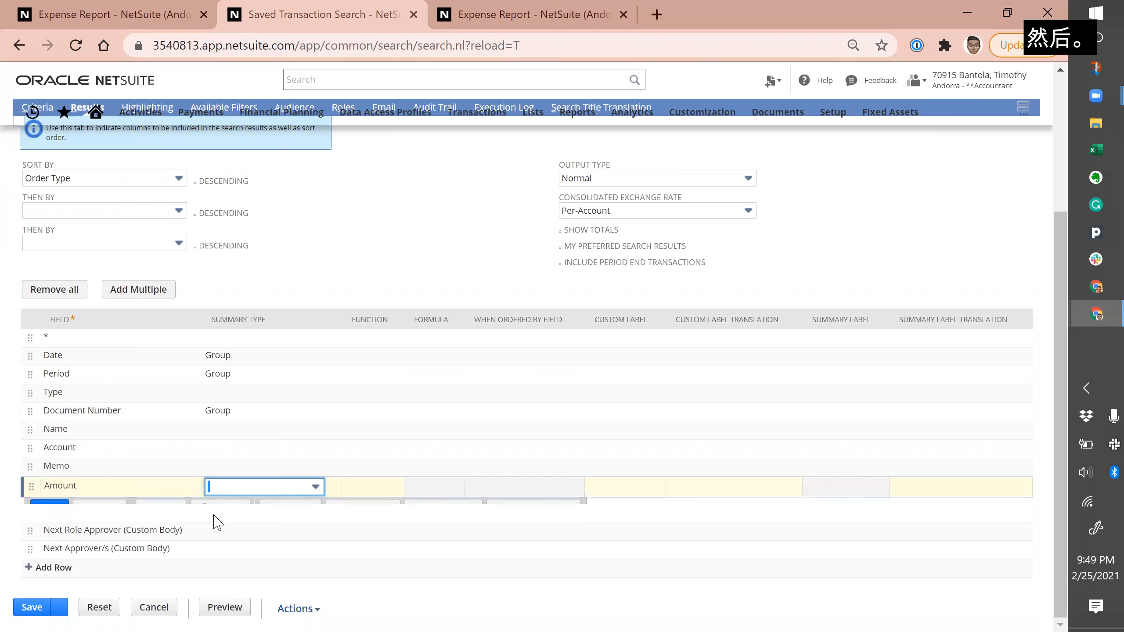
pyautogui.click(219, 544)
pyautogui.click(261, 508)
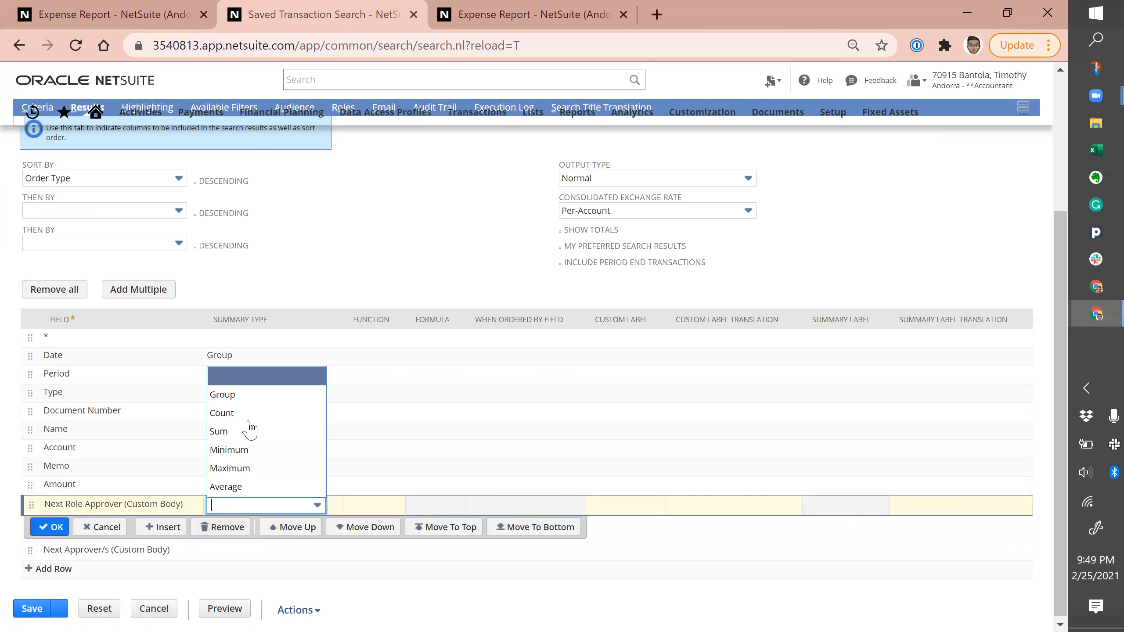
pyautogui.click(235, 395)
pyautogui.click(224, 553)
pyautogui.click(235, 524)
pyautogui.click(238, 414)
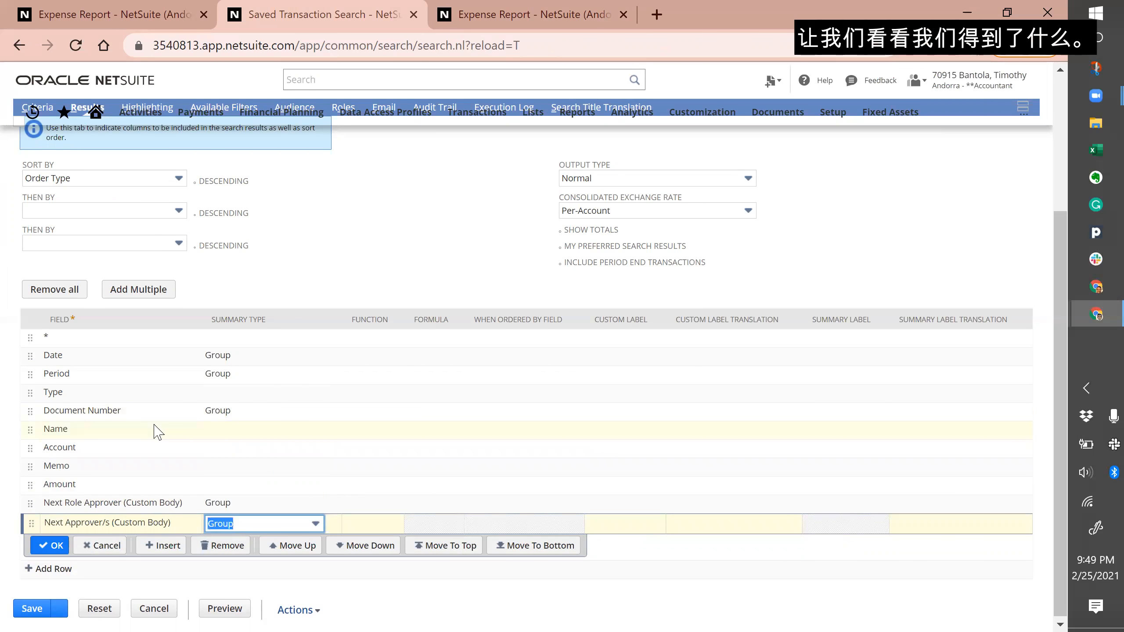
# Step: Preview the grouped search, drill into the document dated 2019/12/10, and view its expense report from the 100.00 line
pyautogui.scroll(4, 155, 426)
pyautogui.click(226, 153)
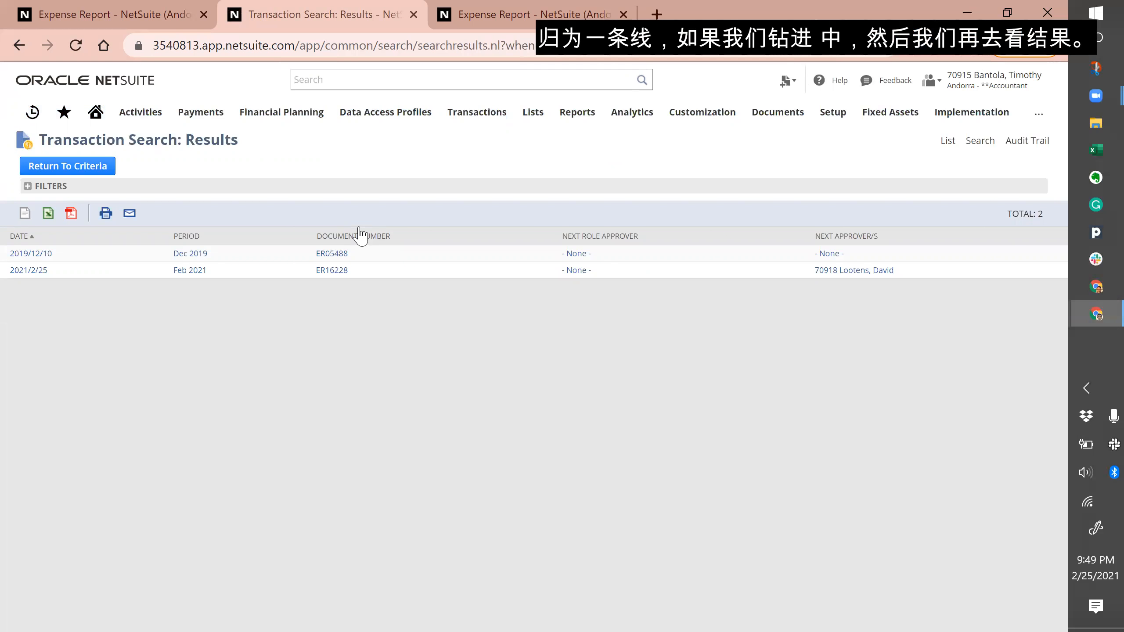
pyautogui.click(337, 256)
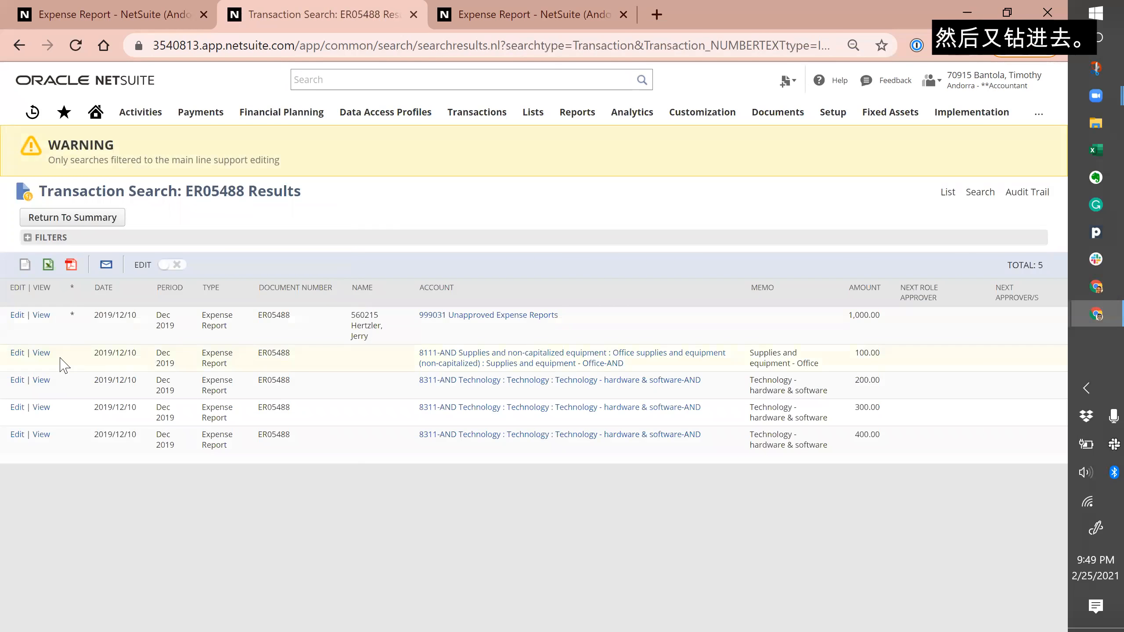
pyautogui.click(41, 360)
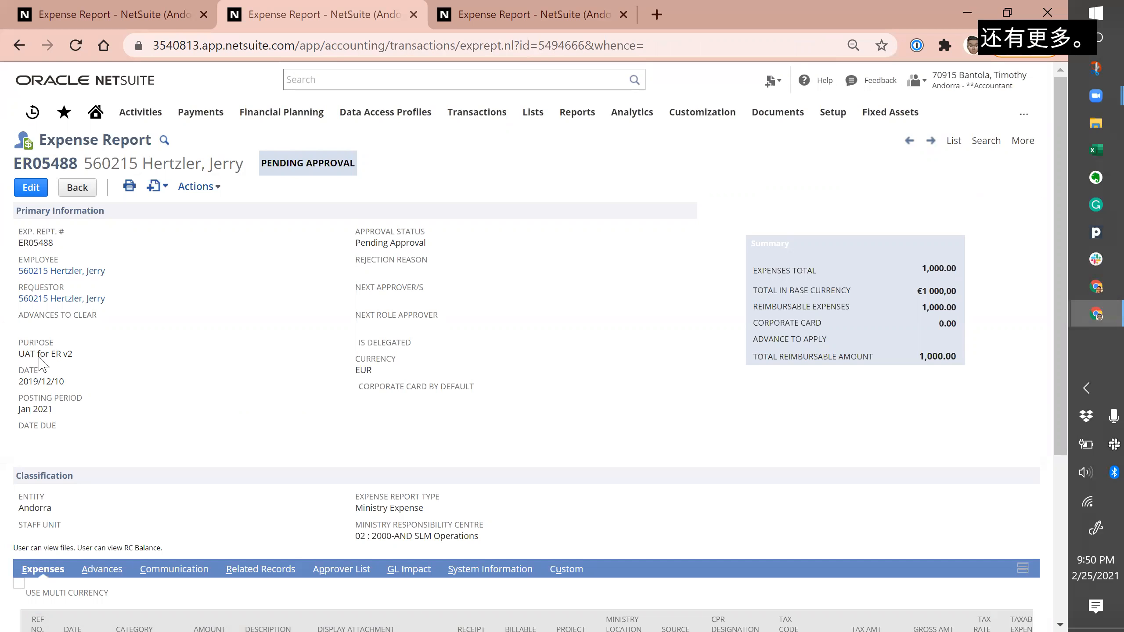
# Step: Switch to the NetSuite reports and searches presentation in Google Slides and show the slide on saved searches' use of "and" logic
pyautogui.press('super+Tab')
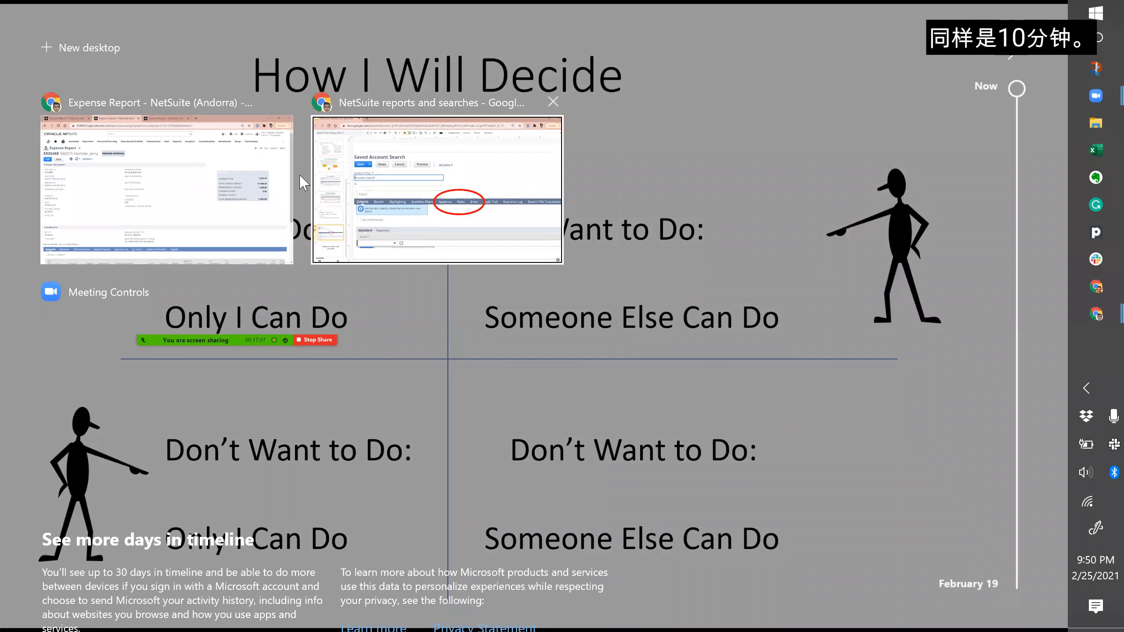
pyautogui.click(211, 478)
pyautogui.hotkey('alt', 'Tab')
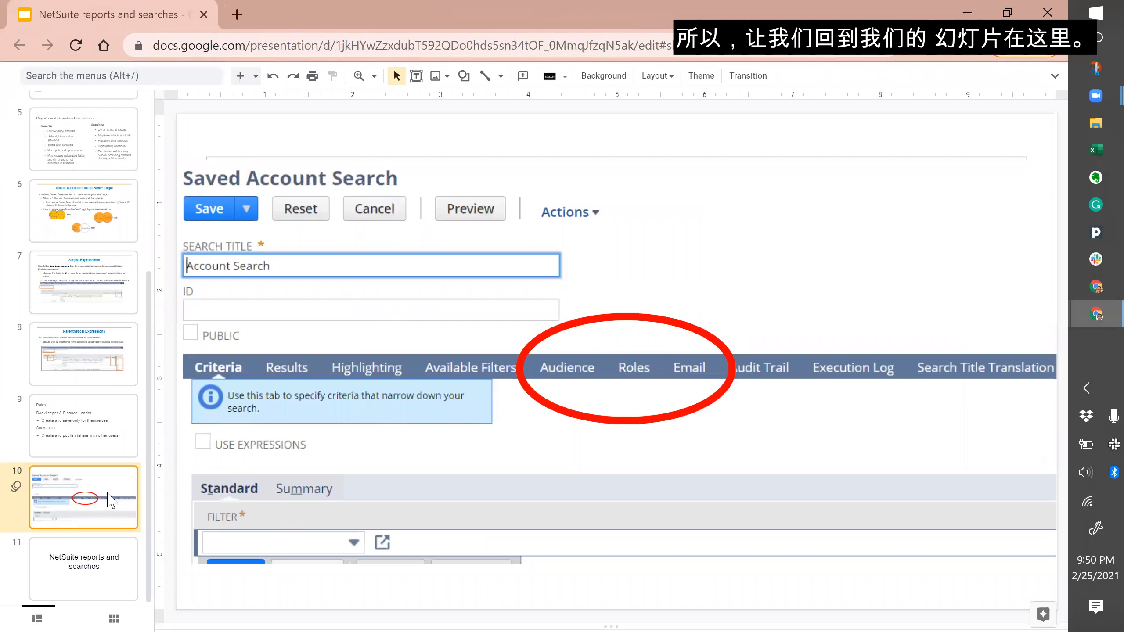
pyautogui.scroll(2, 101, 376)
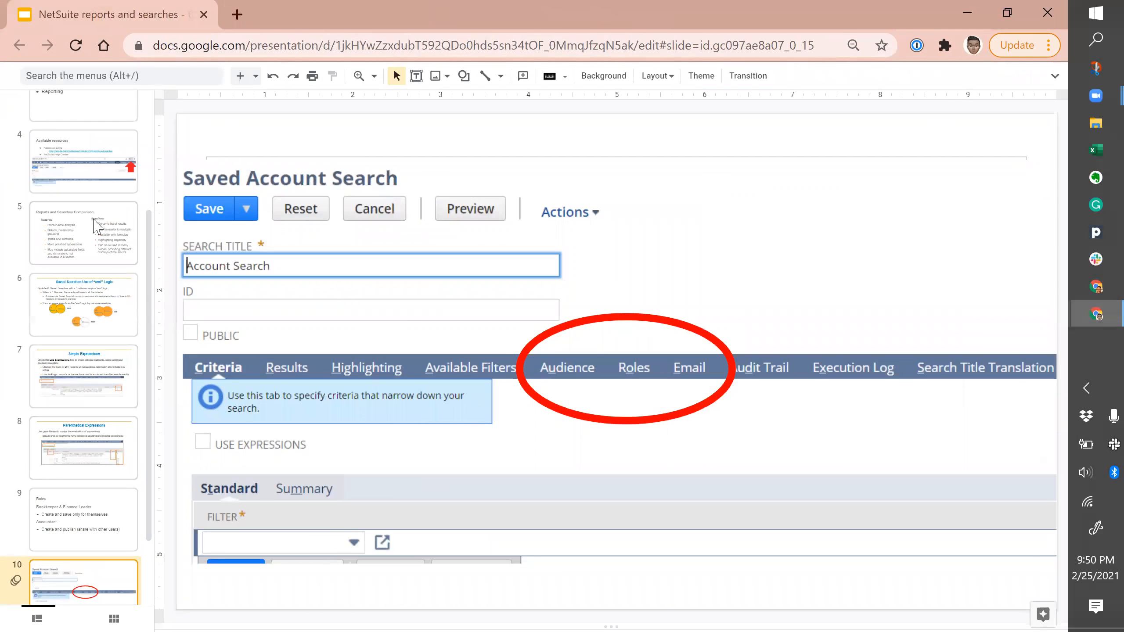
pyautogui.click(76, 286)
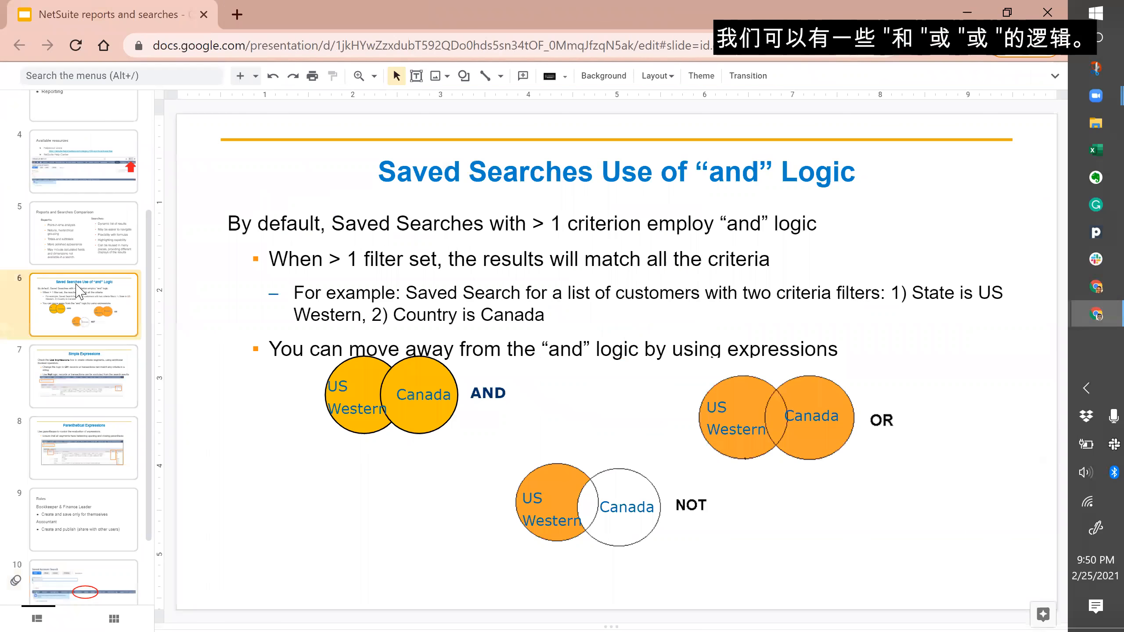